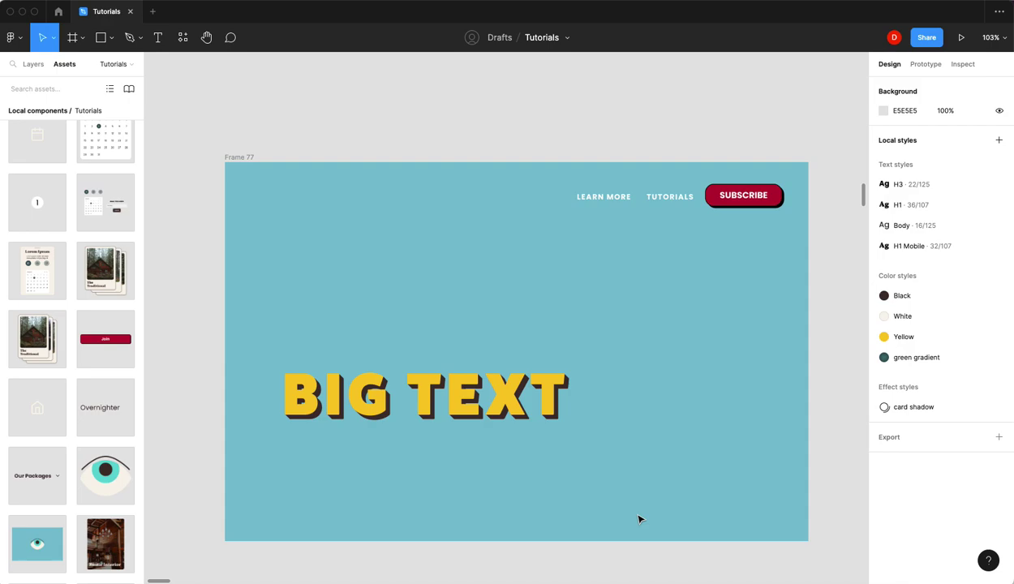
# Step: Change the Funky Text instance's Text property to 'Please' / 'Subscribe' on two lines
pyautogui.click(296, 396)
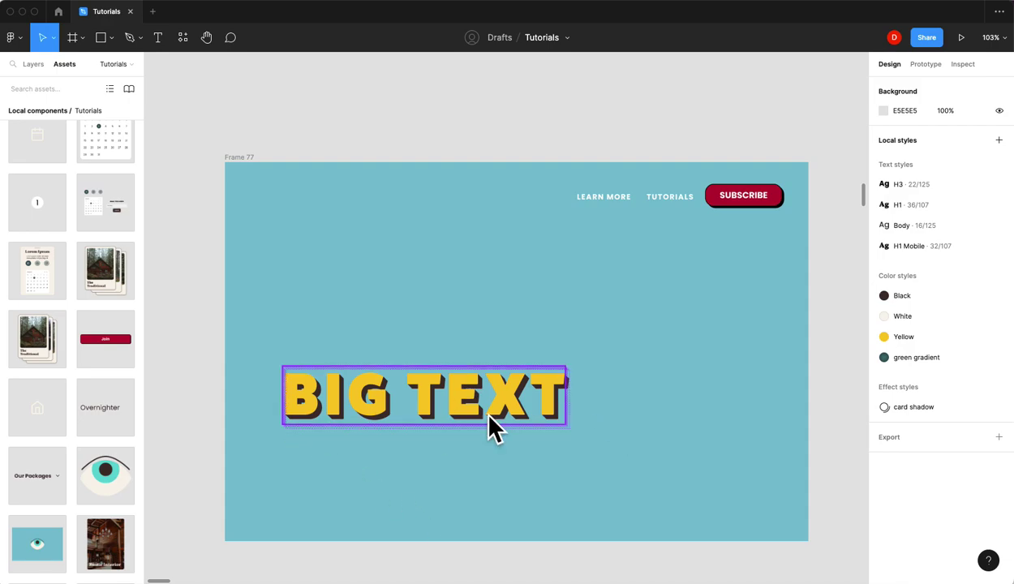
pyautogui.click(481, 392)
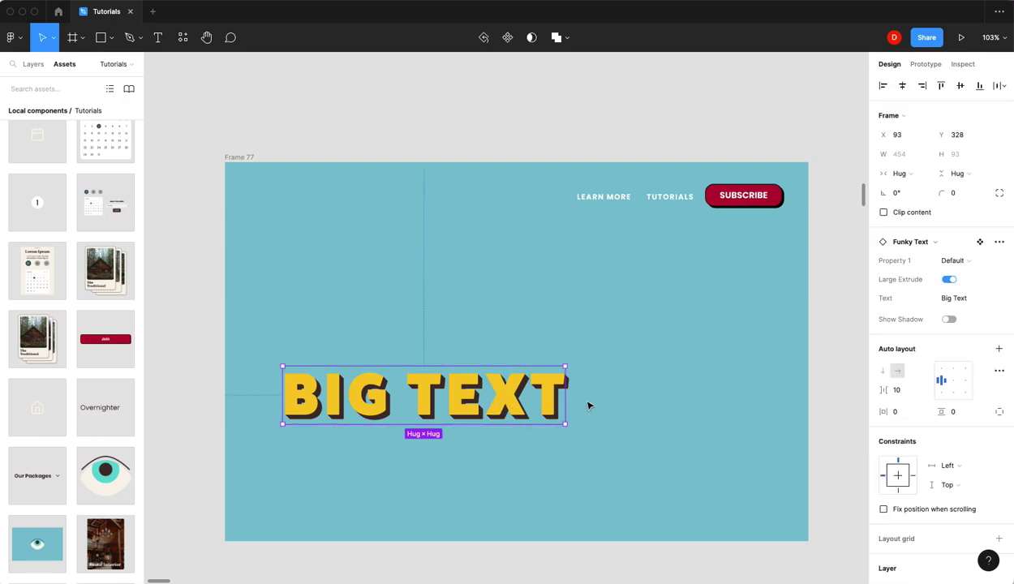
pyautogui.click(960, 304)
pyautogui.write('Please')
pyautogui.hotkey('shift', 'Return')
pyautogui.write('Subscribe.')
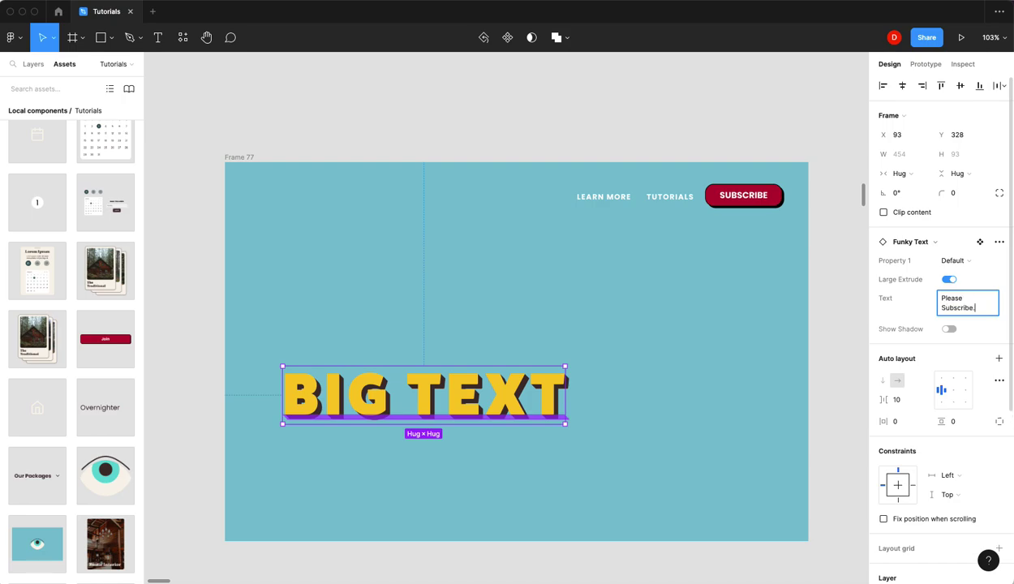
pyautogui.press('Return')
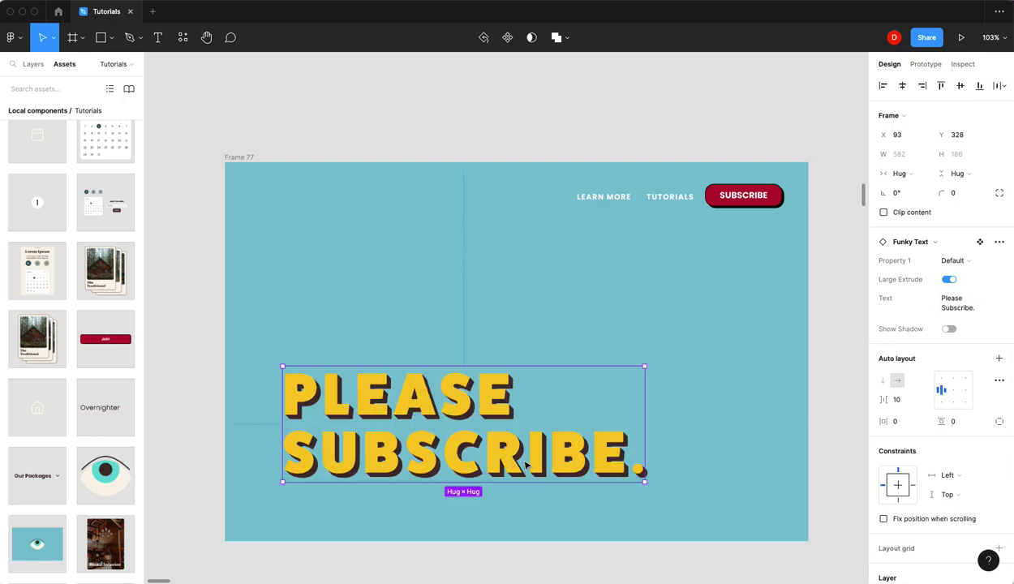
# Step: Toggle Large Extrude off and back on, then preview with Show Shadow on
pyautogui.click(949, 280)
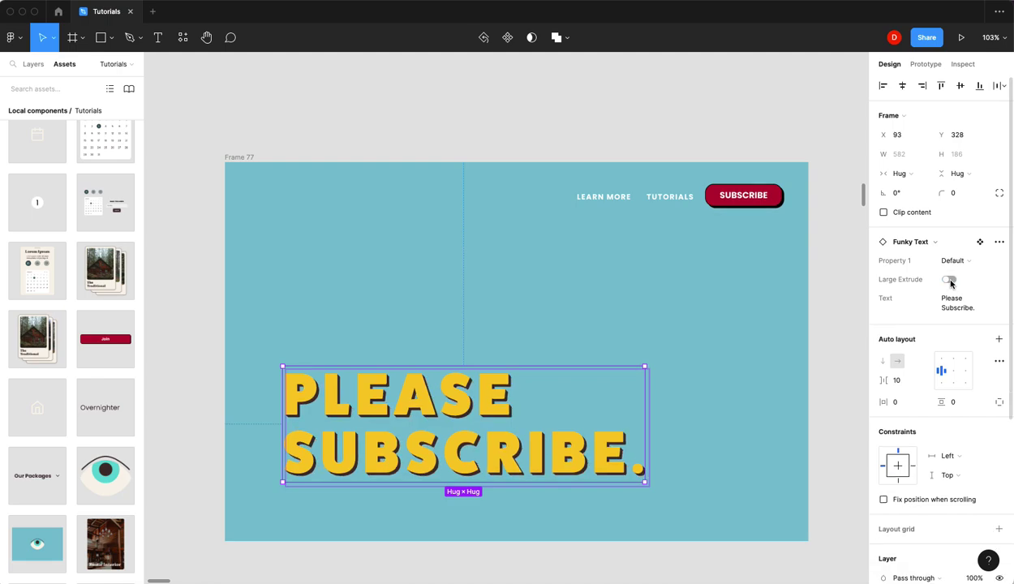
pyautogui.click(949, 280)
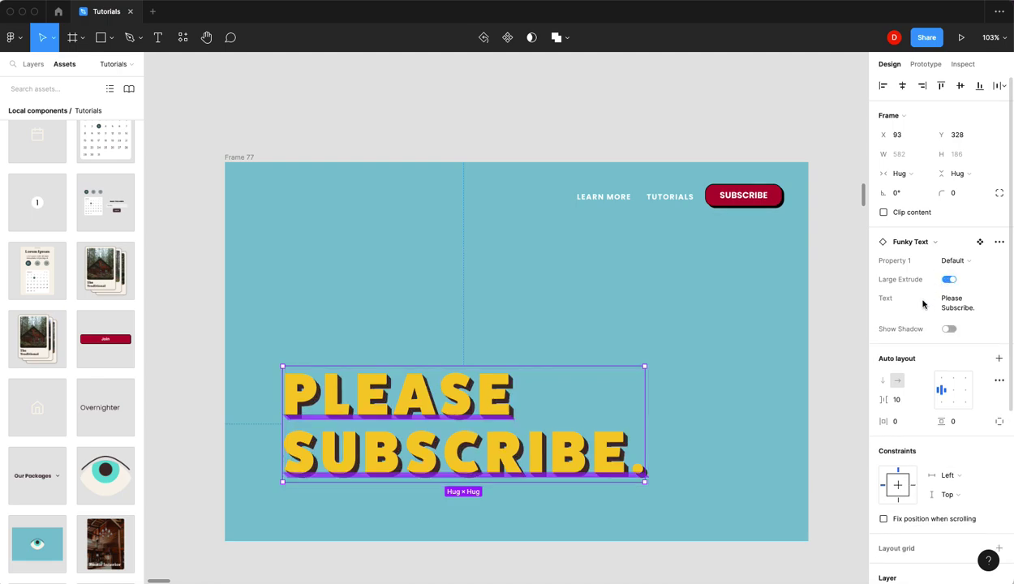
pyautogui.click(947, 329)
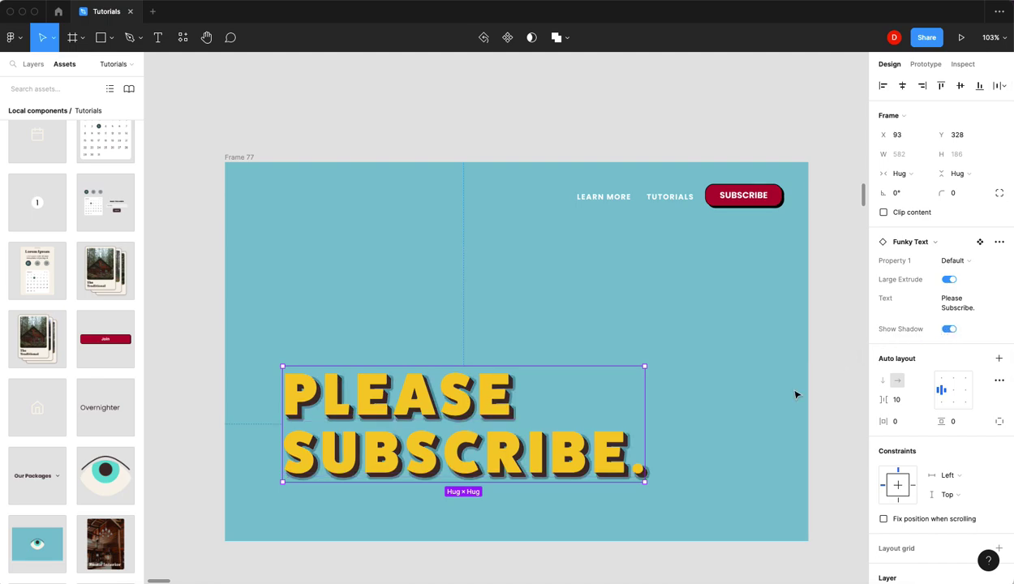
pyautogui.click(775, 366)
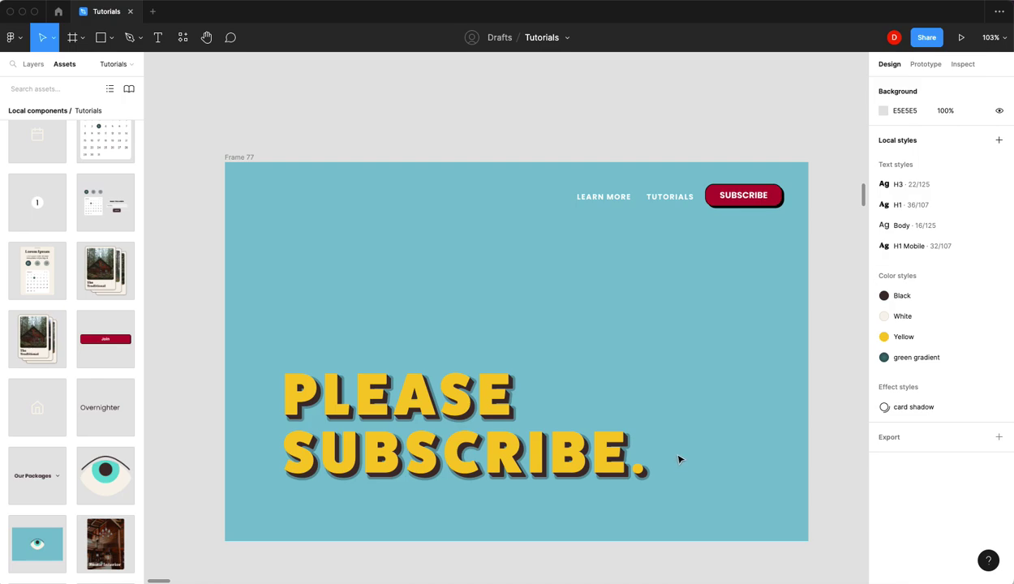
# Step: Reselect the Please Subscribe. instance and preview it with the drop shadow off
pyautogui.click(563, 439)
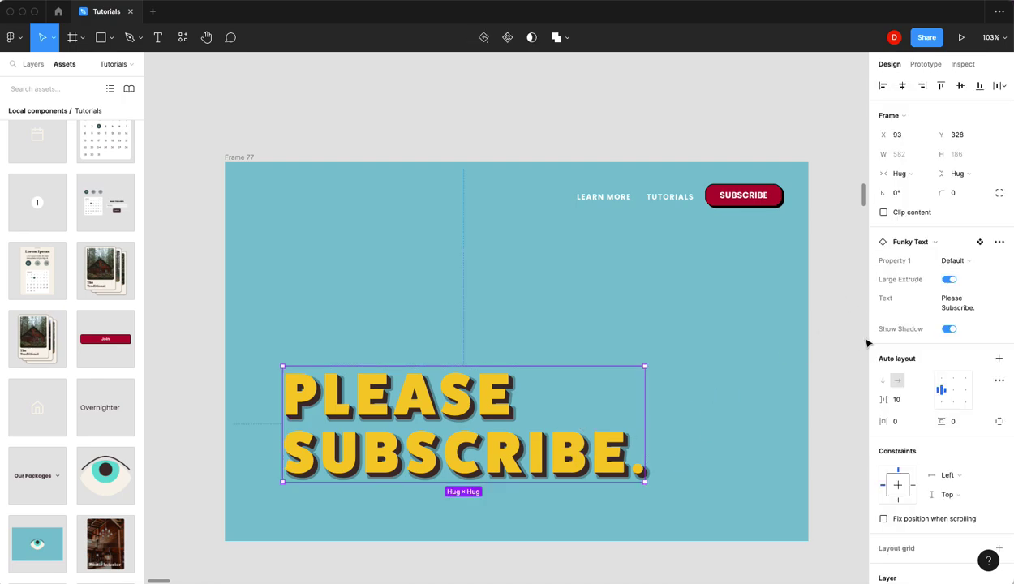
pyautogui.click(947, 331)
pyautogui.click(668, 417)
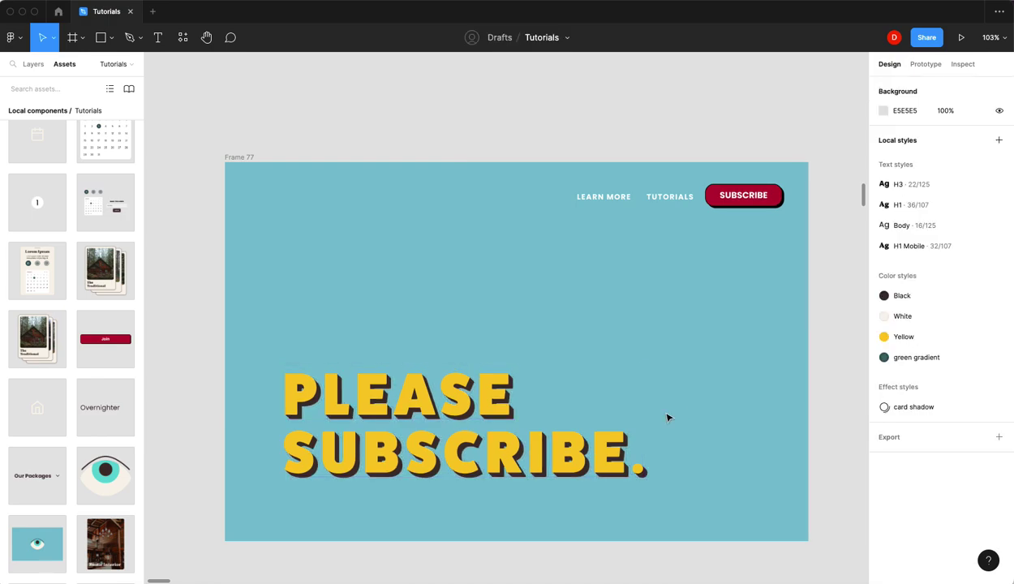
# Step: Add a new text layer reading 'BIG TEXT' on empty canvas and move it up-left
pyautogui.scroll(10, 428, 317)
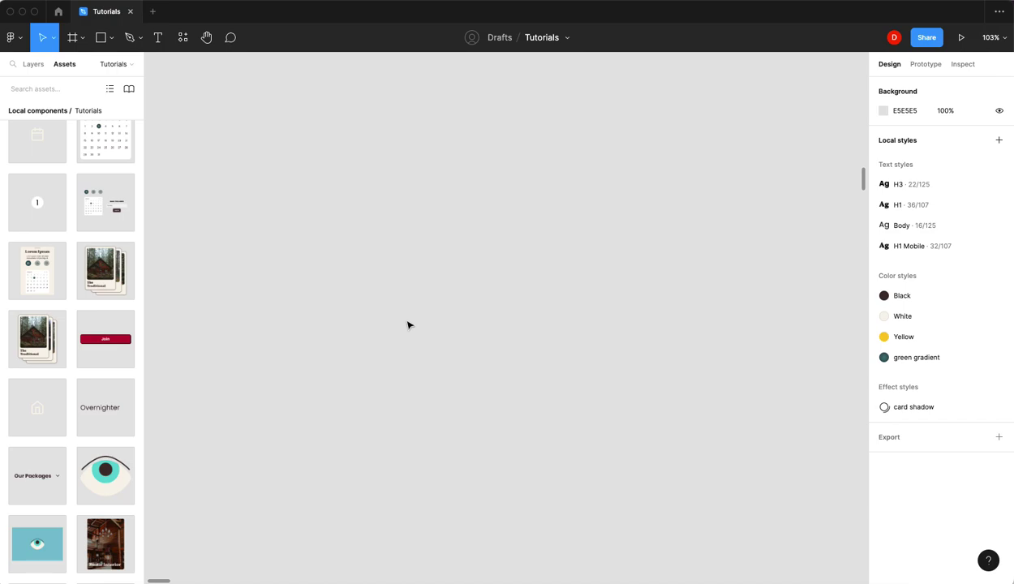
pyautogui.press('t')
pyautogui.click(384, 322)
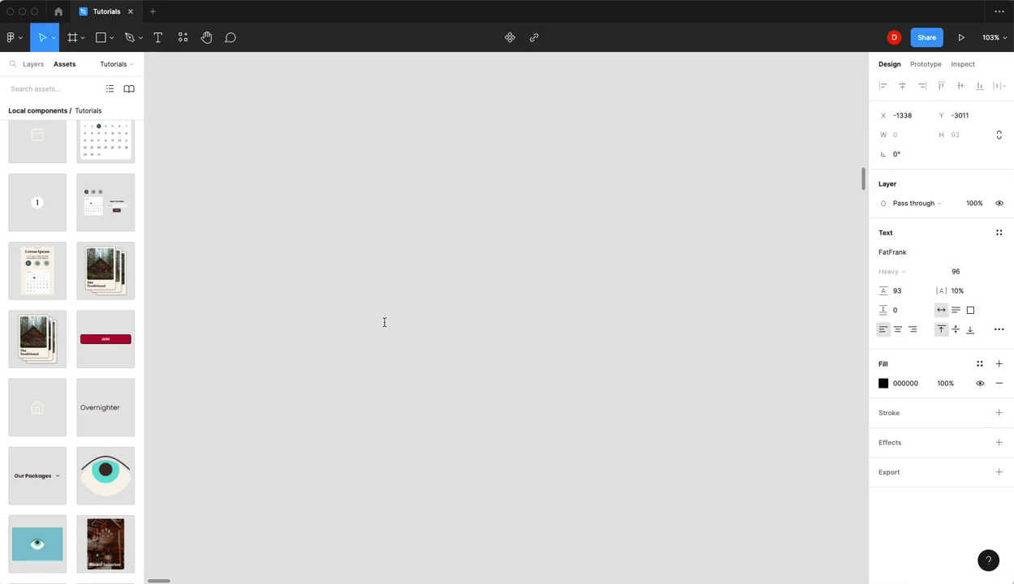
pyautogui.write('BIG TEXT')
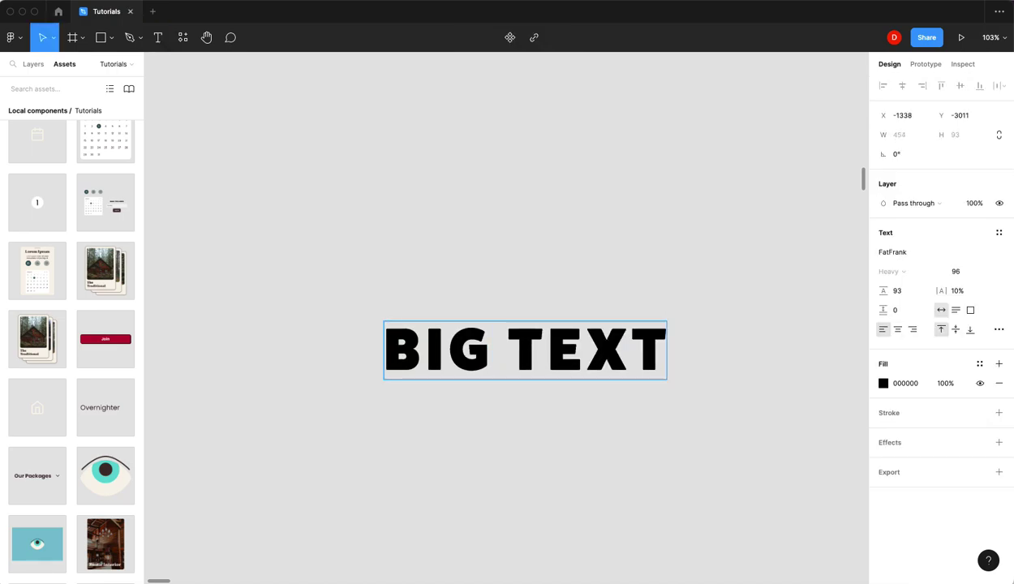
pyautogui.press('Escape')
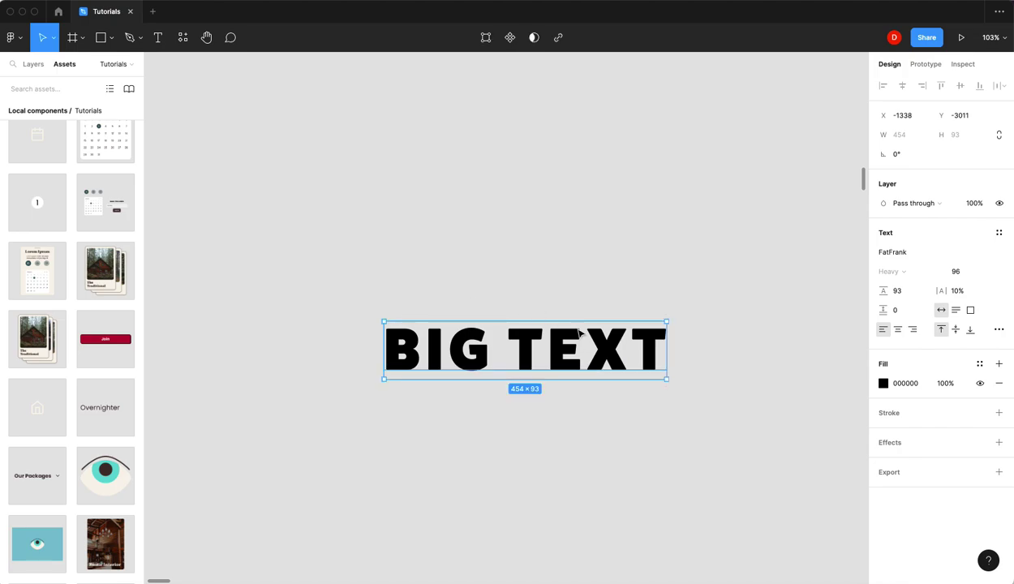
pyautogui.moveTo(547, 335); pyautogui.dragTo(479, 314)
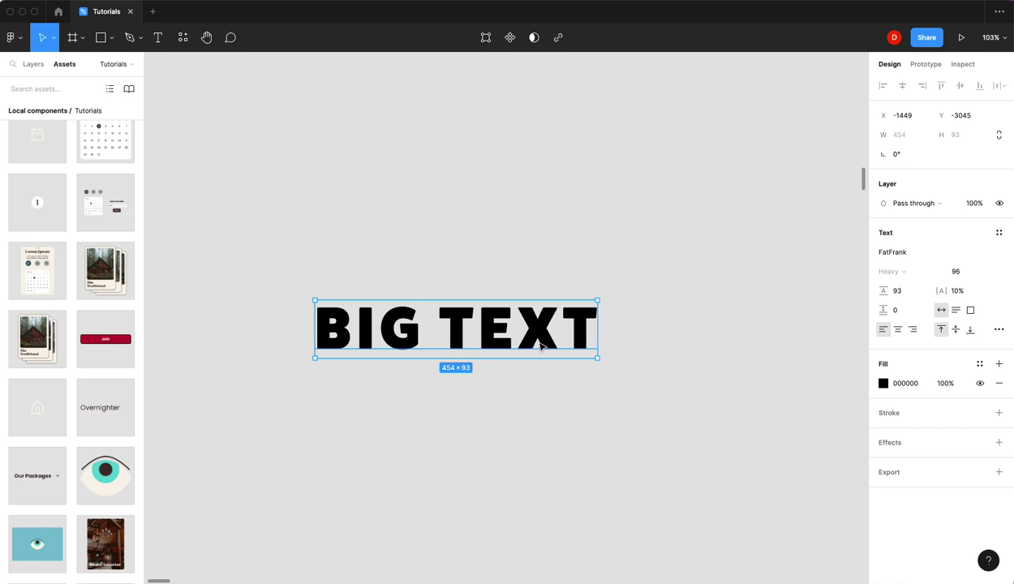
# Step: Apply the Yellow colour style to the BIG TEXT fill
pyautogui.click(979, 359)
pyautogui.click(904, 447)
pyautogui.click(694, 395)
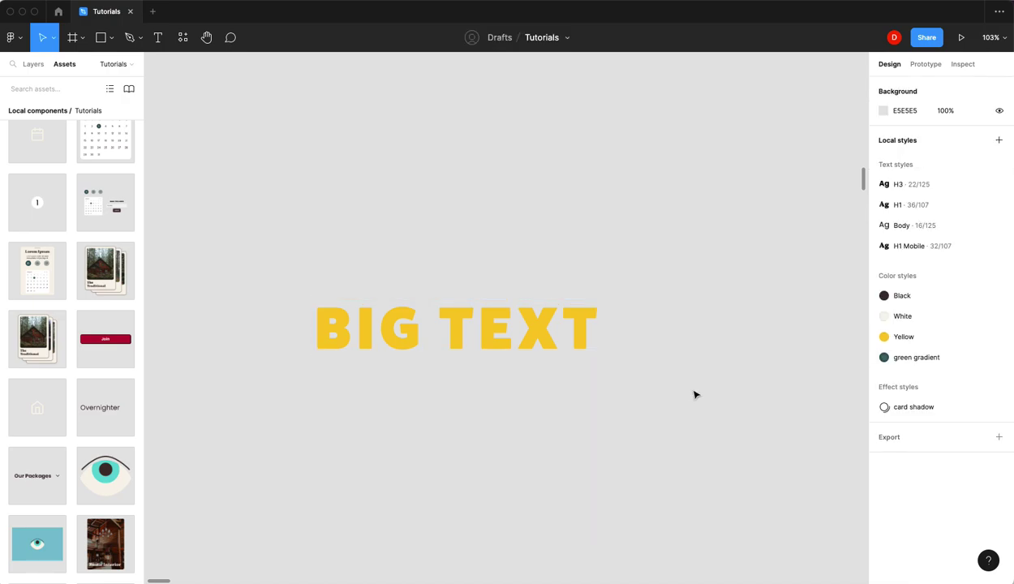
pyautogui.click(459, 344)
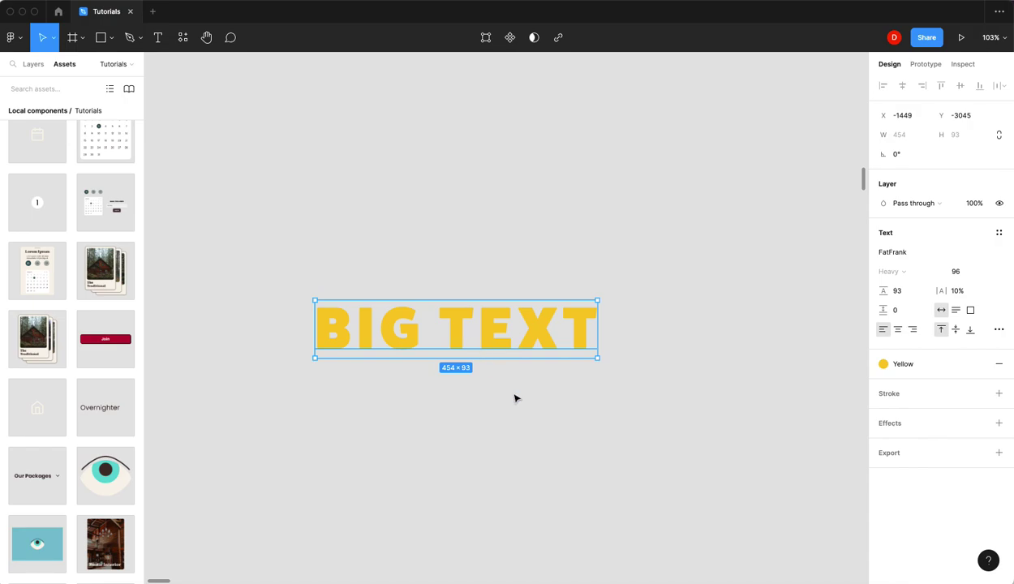
# Step: Wrap BIG TEXT in an auto layout frame (Shift+A) and name it 'Big 3D Text'
pyautogui.hotkey('shift', 'a')
pyautogui.click(323, 285)
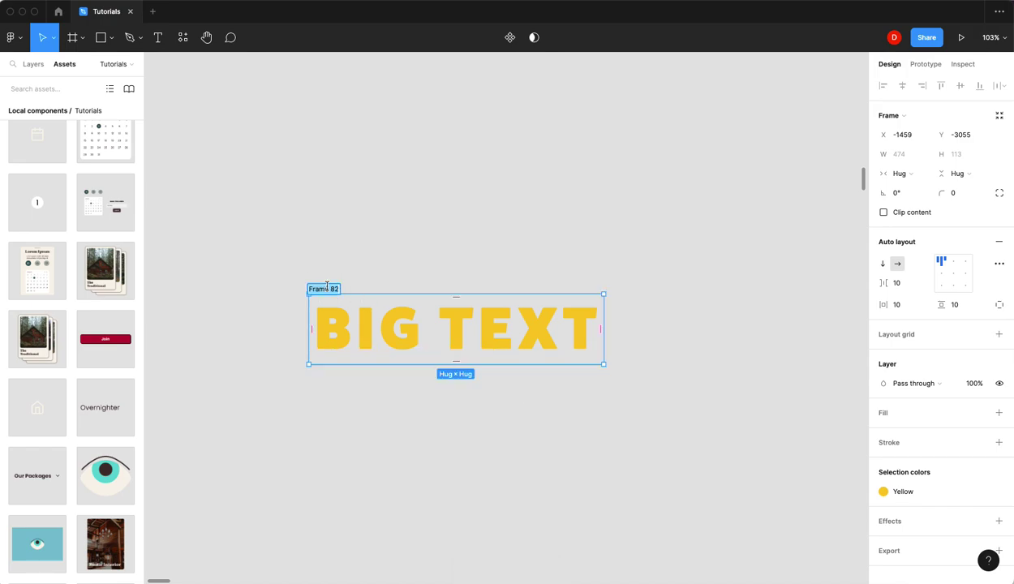
pyautogui.doubleClick(326, 285)
pyautogui.write('BIg 3DE Text')
pyautogui.click(333, 288)
pyautogui.press('BackSpace')
pyautogui.press('Return')
# Step: Set the frame's horizontal and vertical padding and item spacing to 0, aligned left-middle
pyautogui.click(903, 304)
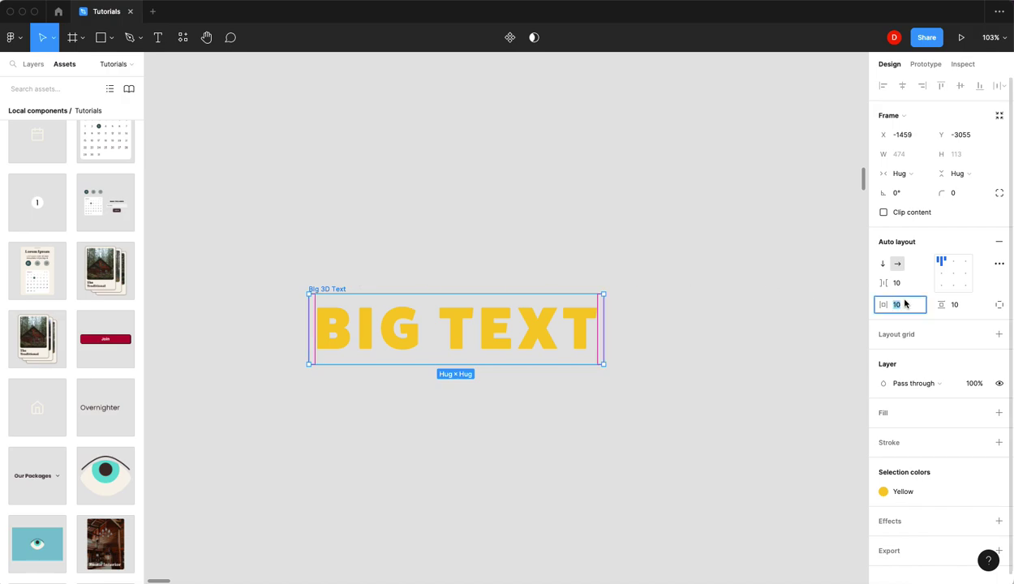
pyautogui.write('0')
pyautogui.click(952, 304)
pyautogui.write('0')
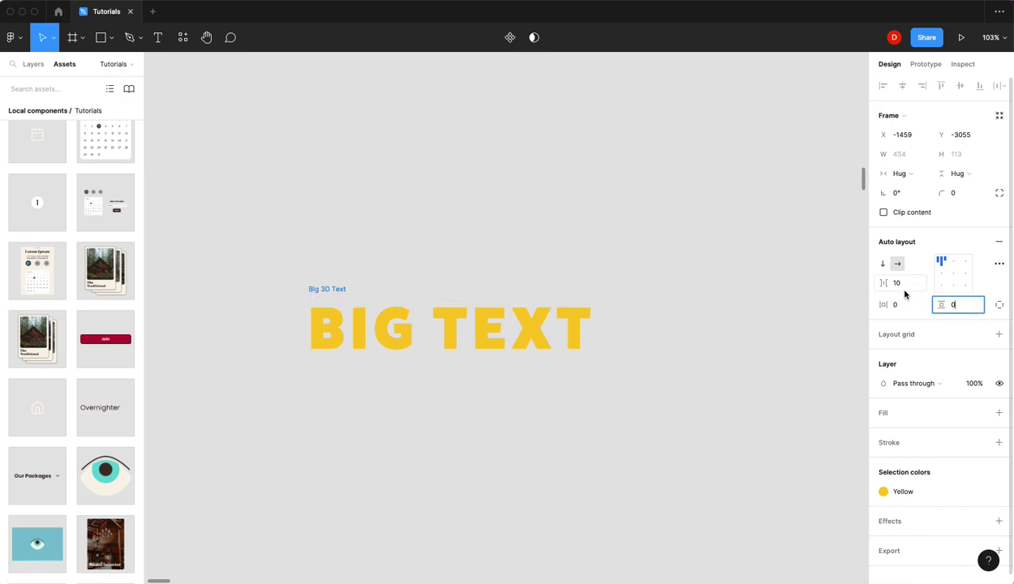
pyautogui.click(896, 282)
pyautogui.write('0')
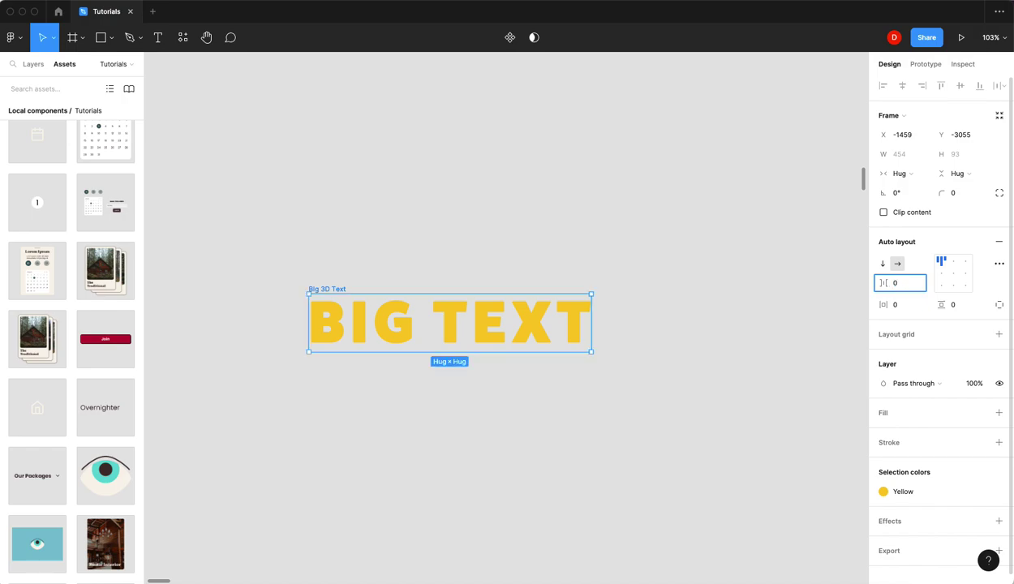
pyautogui.click(941, 283)
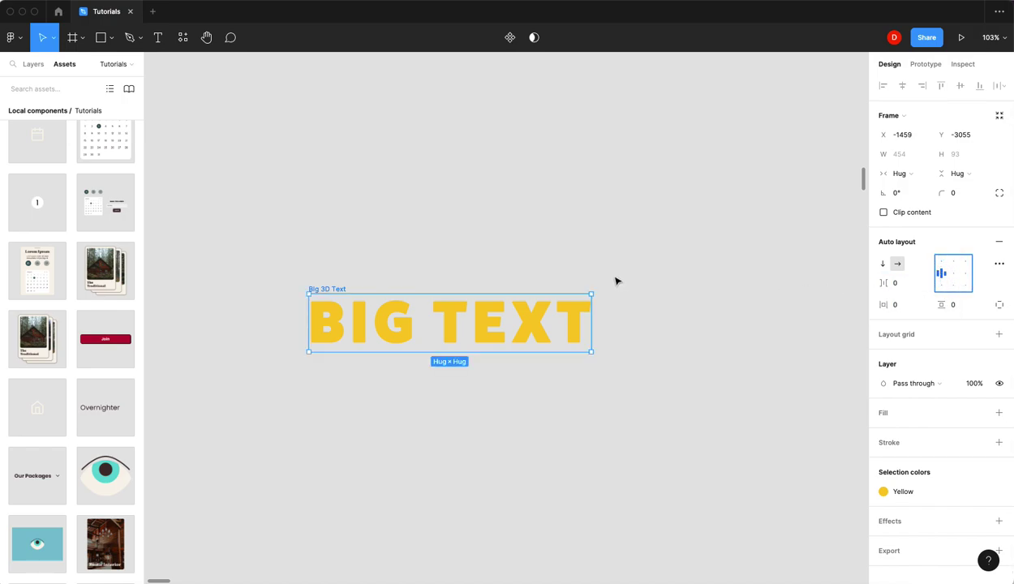
pyautogui.click(618, 278)
pyautogui.click(321, 289)
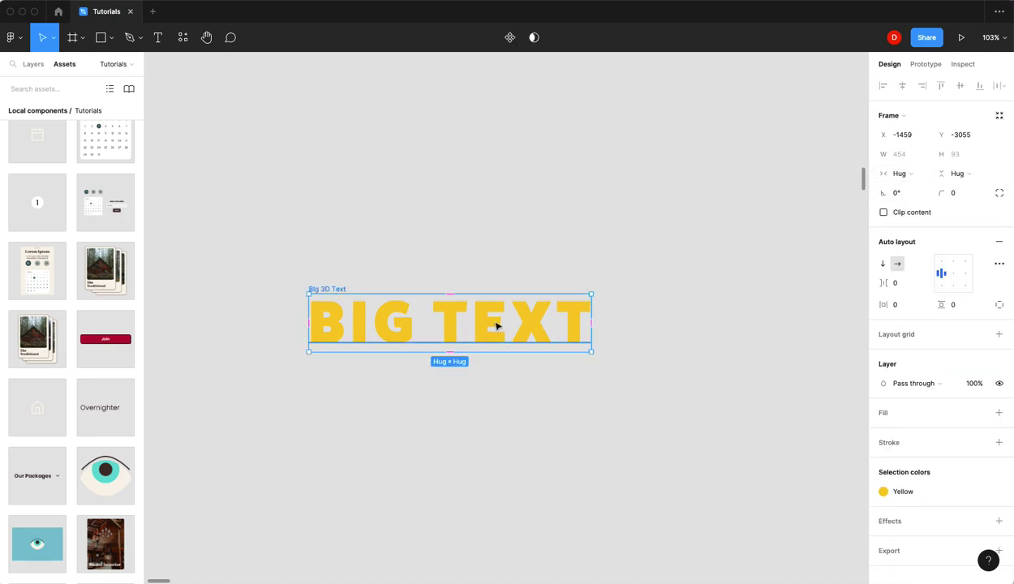
# Step: Test the hugging frame by inserting 'LDKGJF' into the BIG TEXT wording
pyautogui.doubleClick(412, 329)
pyautogui.doubleClick(410, 326)
pyautogui.press('Escape')
pyautogui.click(689, 332)
pyautogui.click(518, 333)
pyautogui.doubleClick(516, 328)
pyautogui.click(512, 324)
pyautogui.write('LDKGJF')
pyautogui.press('Escape')
# Step: Remove the test letters so the text reads BIG TEXT again
pyautogui.click(316, 289)
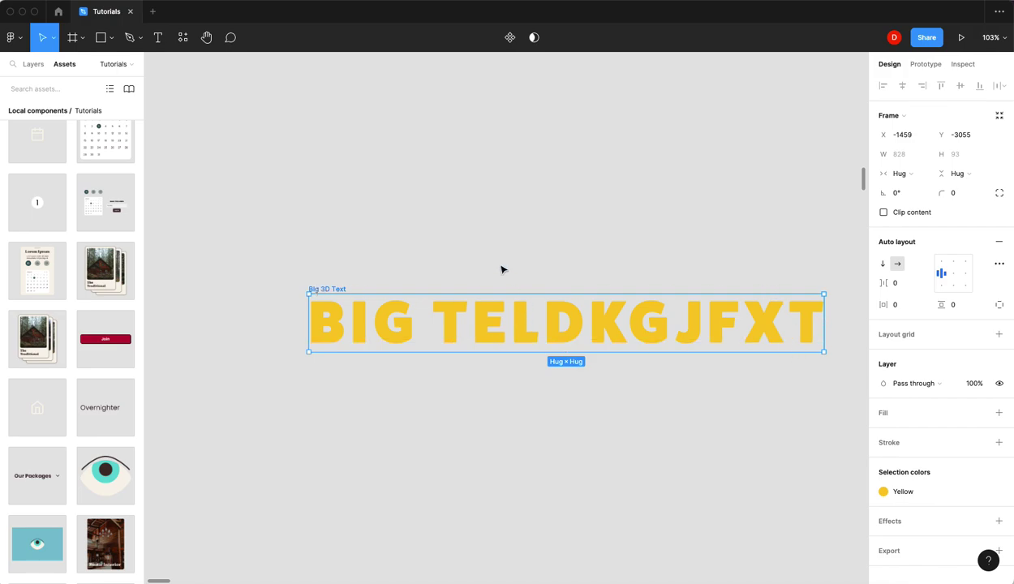
pyautogui.press('Return')
pyautogui.press('Return')
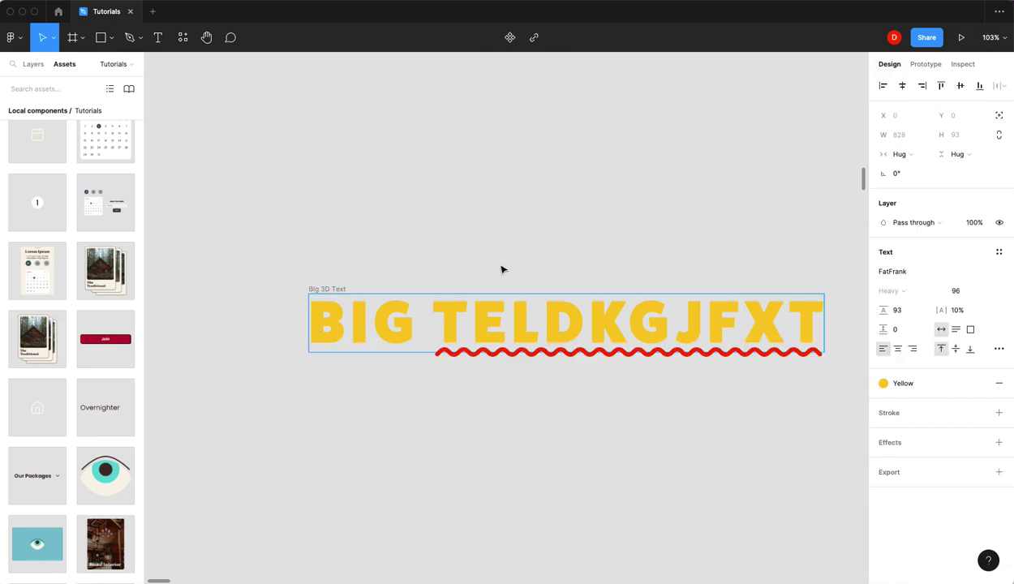
pyautogui.press('BackSpace')
pyautogui.press('BackSpace')
pyautogui.press('BackSpace')
pyautogui.press('BackSpace')
pyautogui.press('BackSpace')
pyautogui.press('BackSpace')
pyautogui.press('Escape')
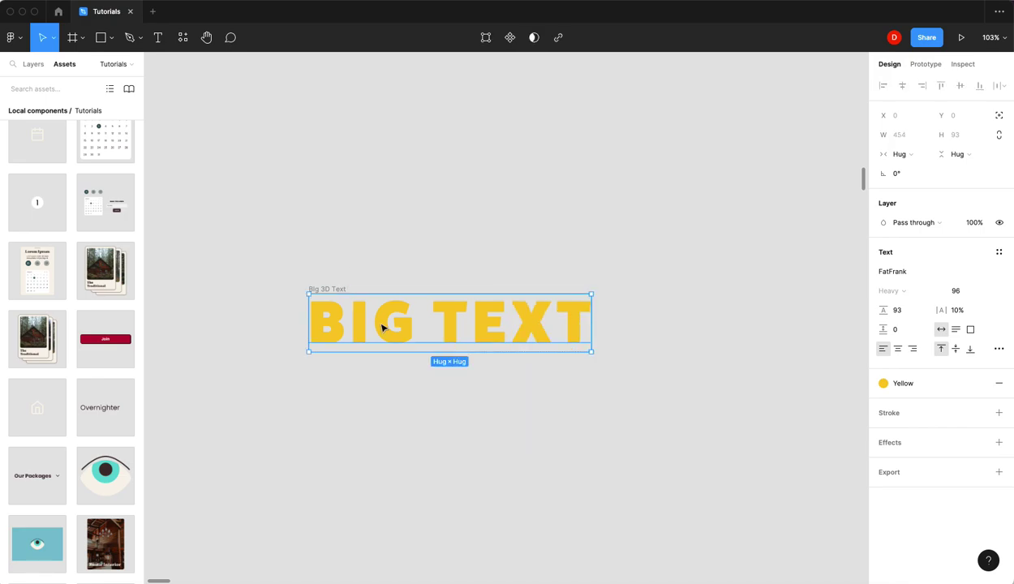
# Step: Duplicate the BIG TEXT layer and give the copy the Black colour style
pyautogui.click(33, 69)
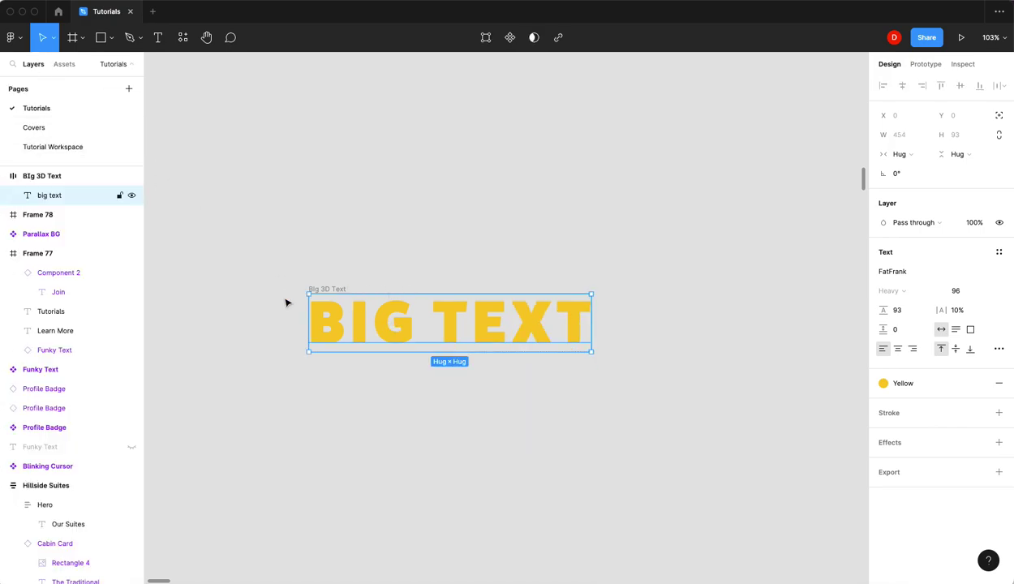
pyautogui.click(57, 178)
pyautogui.click(60, 196)
pyautogui.hotkey('ctrl', 'd')
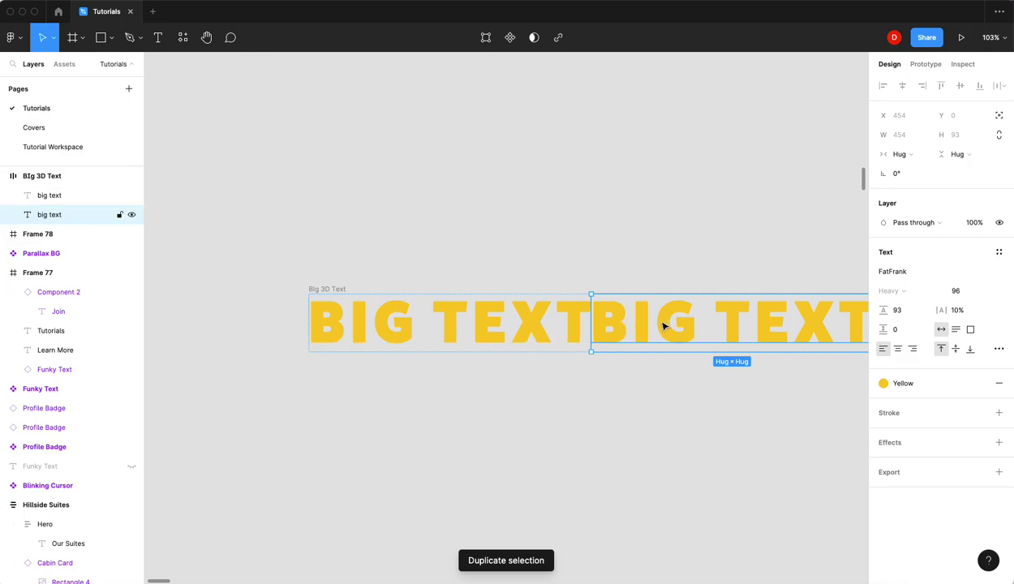
pyautogui.click(906, 382)
pyautogui.click(923, 416)
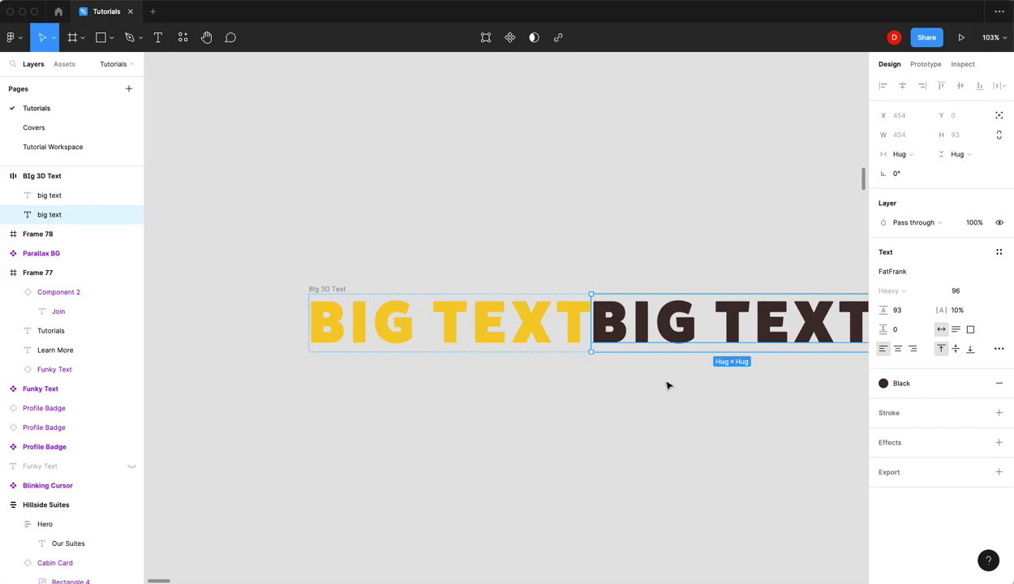
# Step: Make the black copy absolutely positioned, left-aligned, and layered beneath the yellow text
pyautogui.click(999, 118)
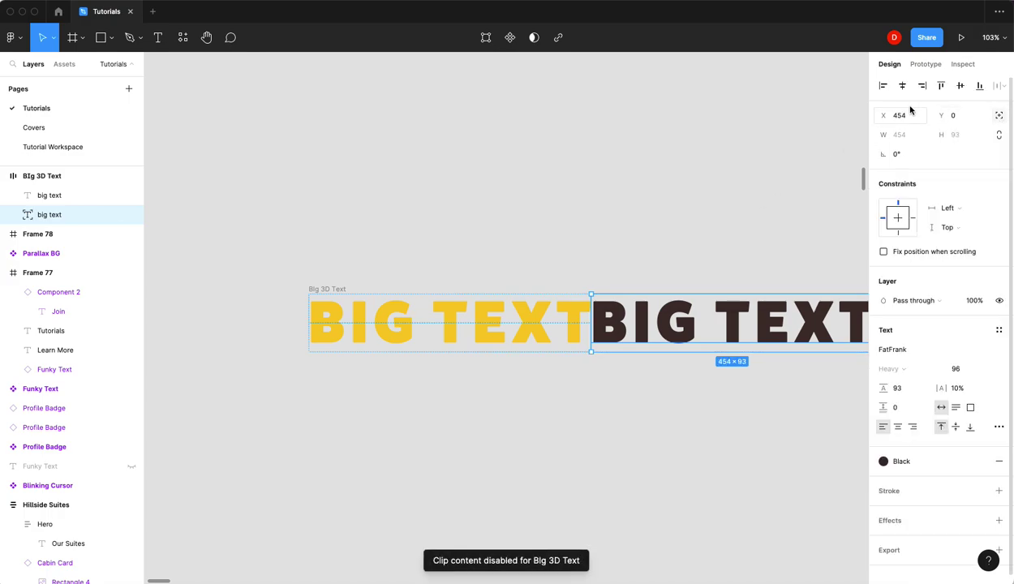
pyautogui.click(882, 87)
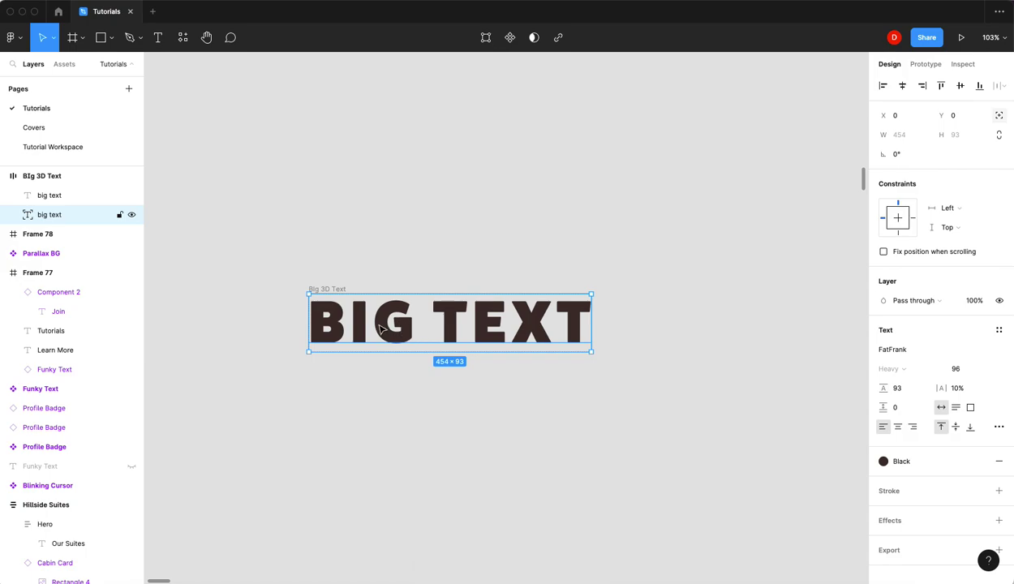
pyautogui.click(27, 216)
pyautogui.moveTo(26, 215); pyautogui.dragTo(27, 193)
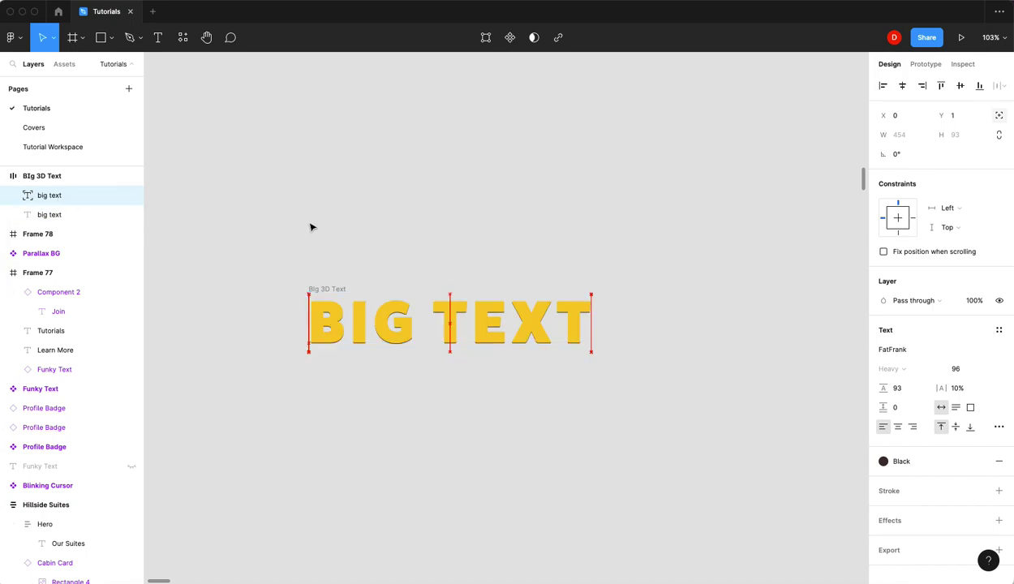
# Step: Offset the black copy 2 px right and 2 px down
pyautogui.press('Down')
pyautogui.press('Right')
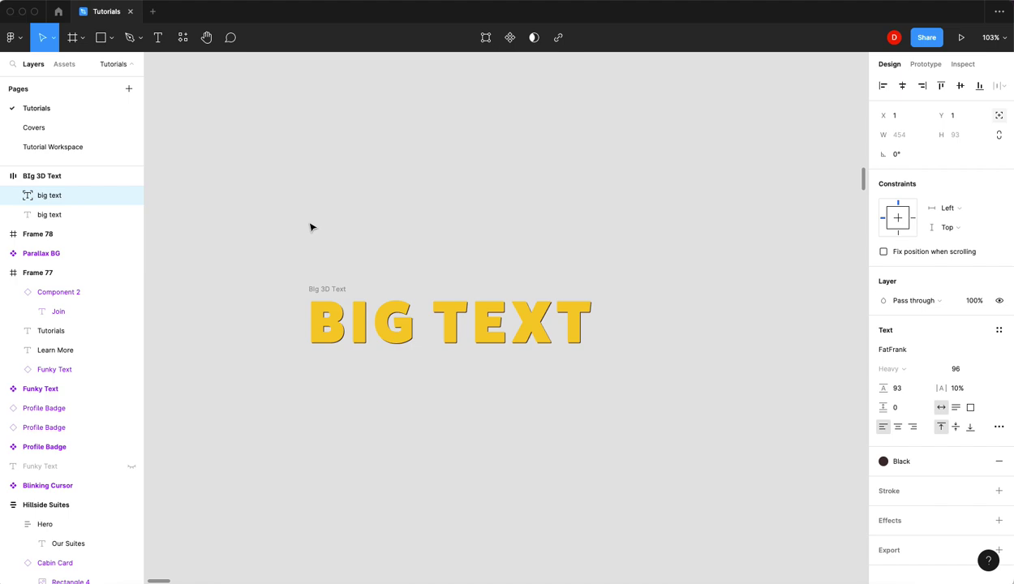
pyautogui.press('Down')
pyautogui.press('Right')
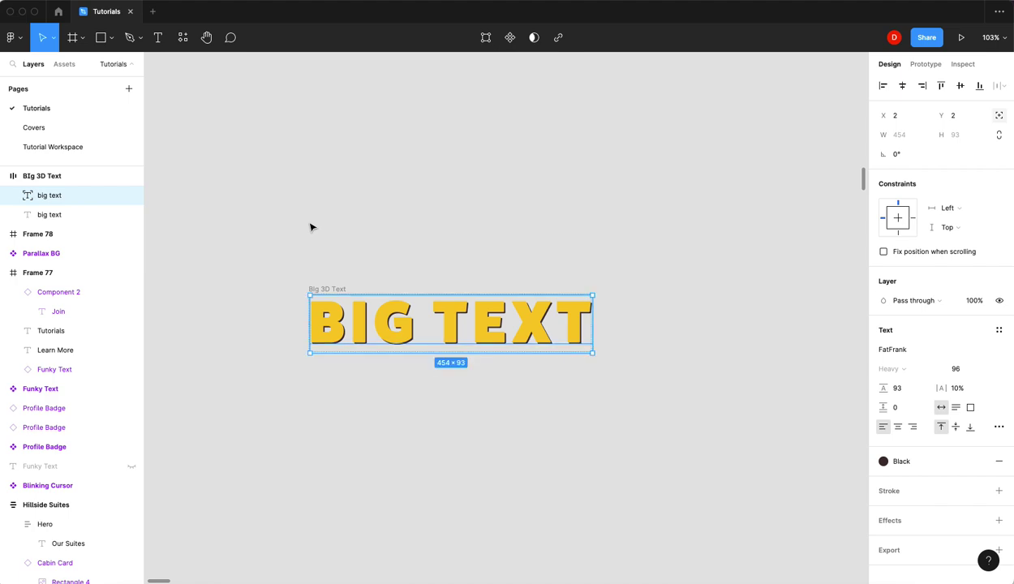
# Step: Duplicate the dark shadow text, left-align it, and shift it 1 px right
pyautogui.press('super+d')
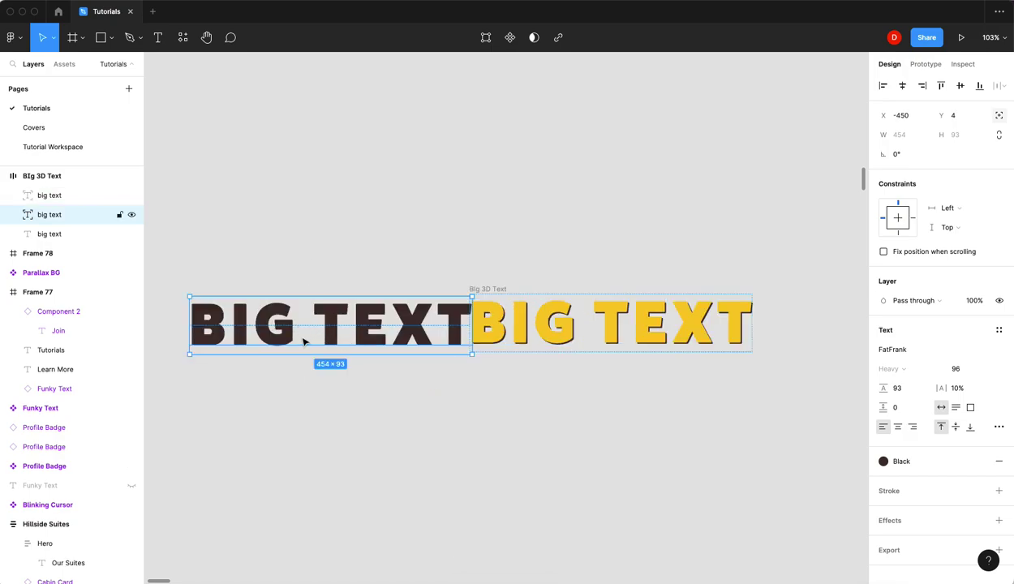
pyautogui.click(882, 86)
pyautogui.hscroll(5, 719, 199)
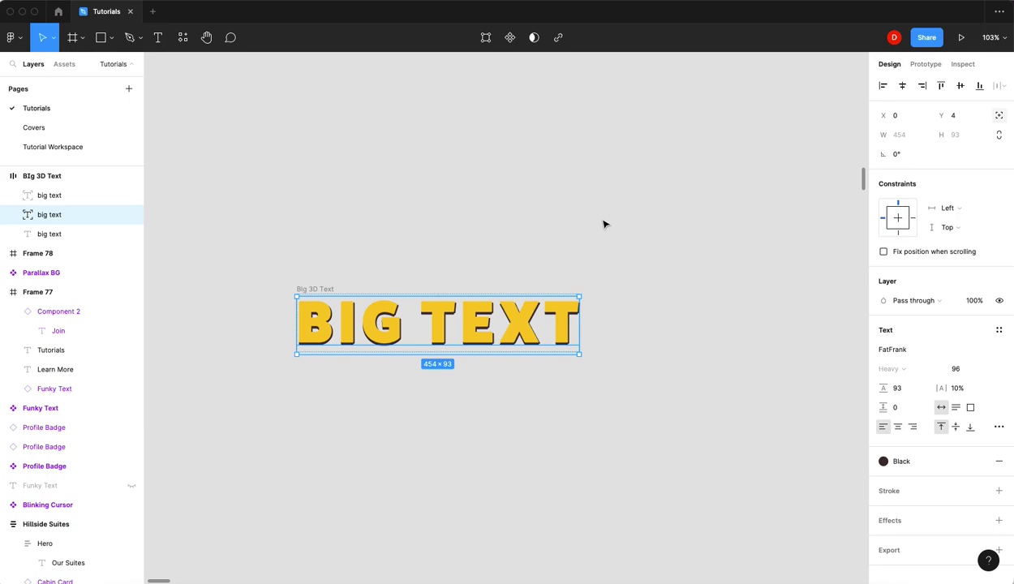
pyautogui.press('Right')
pyautogui.press('Right')
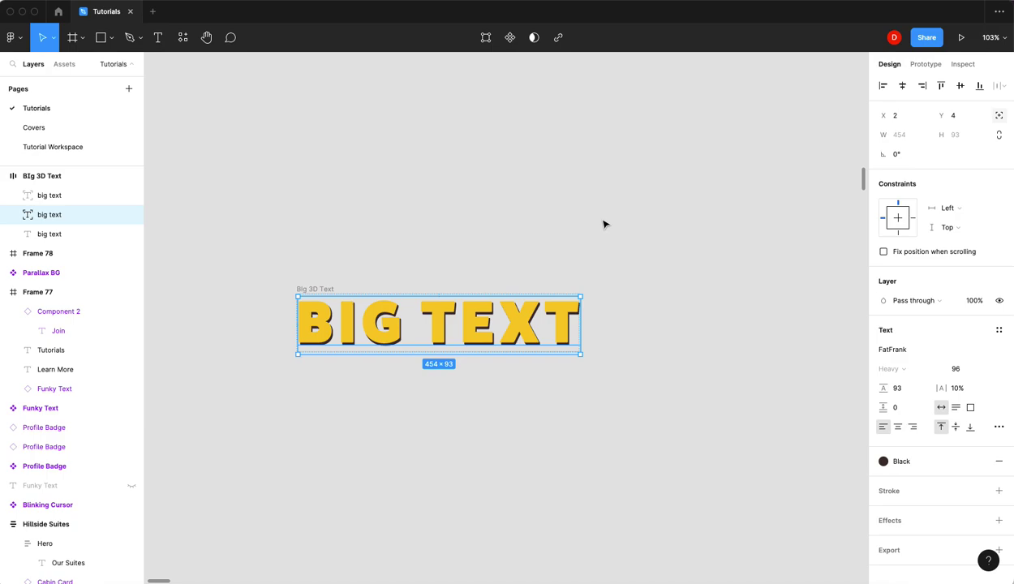
pyautogui.press('Right')
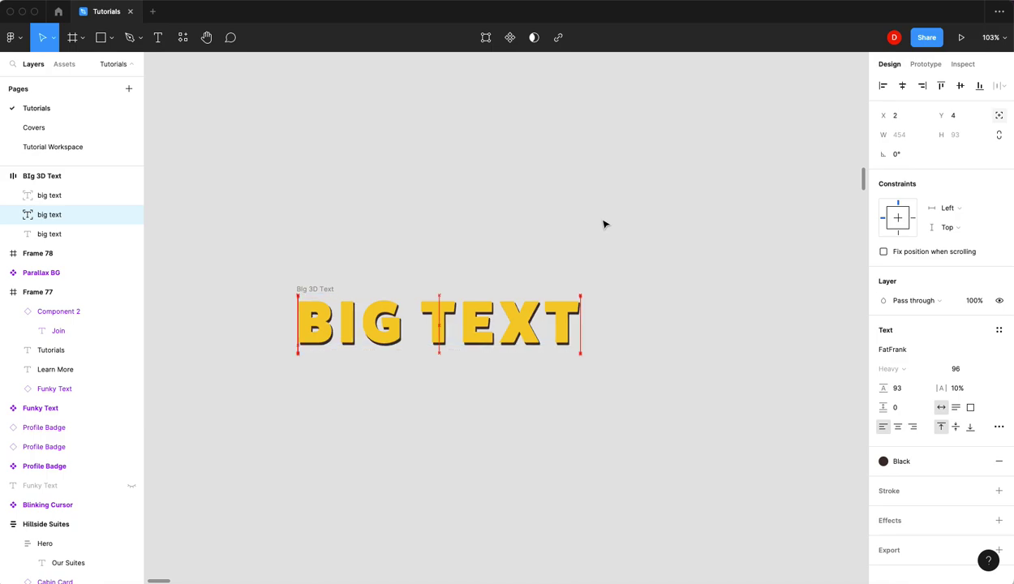
pyautogui.press('Left')
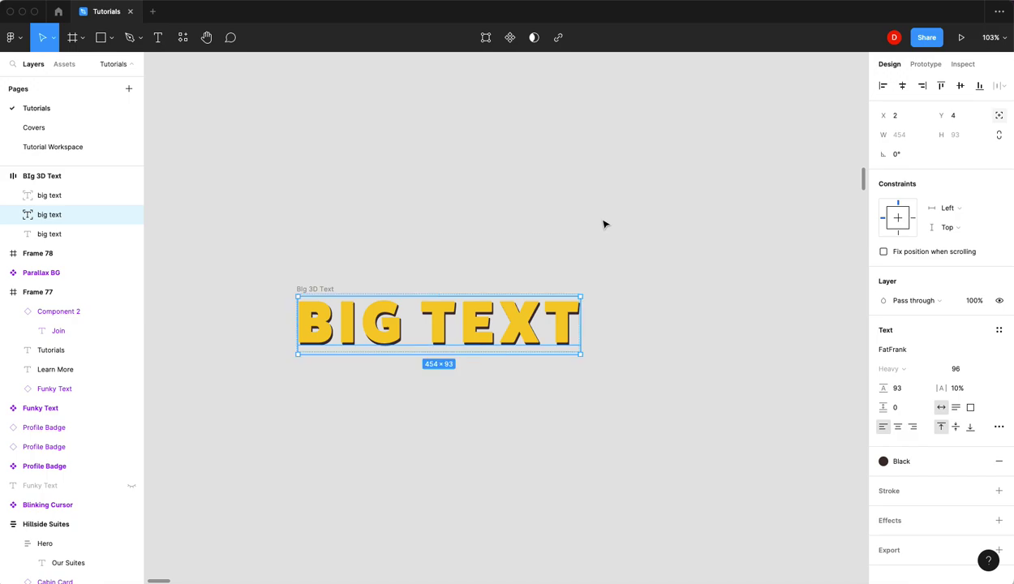
# Step: Add more dark shadow copies, nudging each further right
pyautogui.press('super+d')
pyautogui.press('Right')
pyautogui.press('Right')
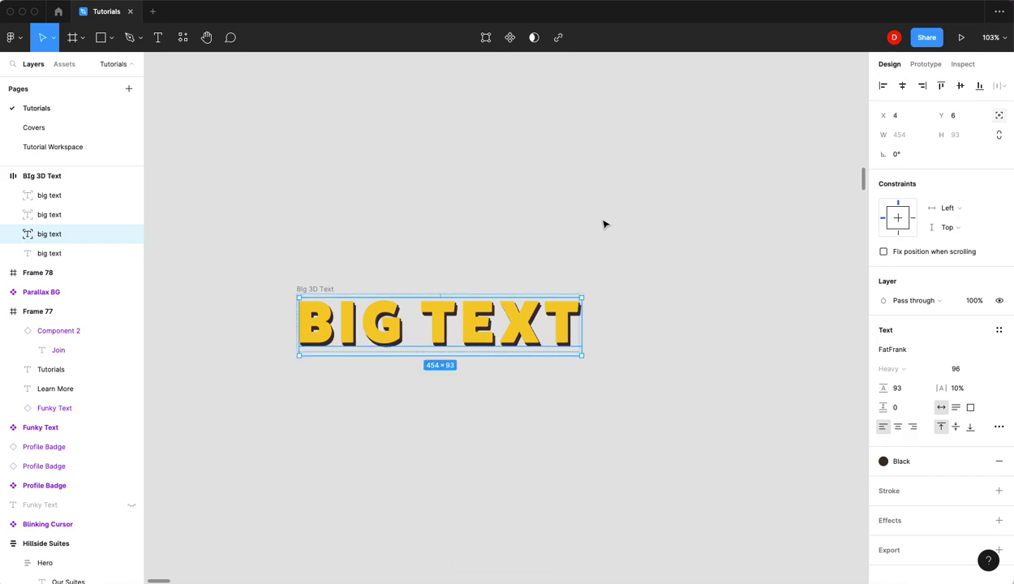
pyautogui.click(90, 219)
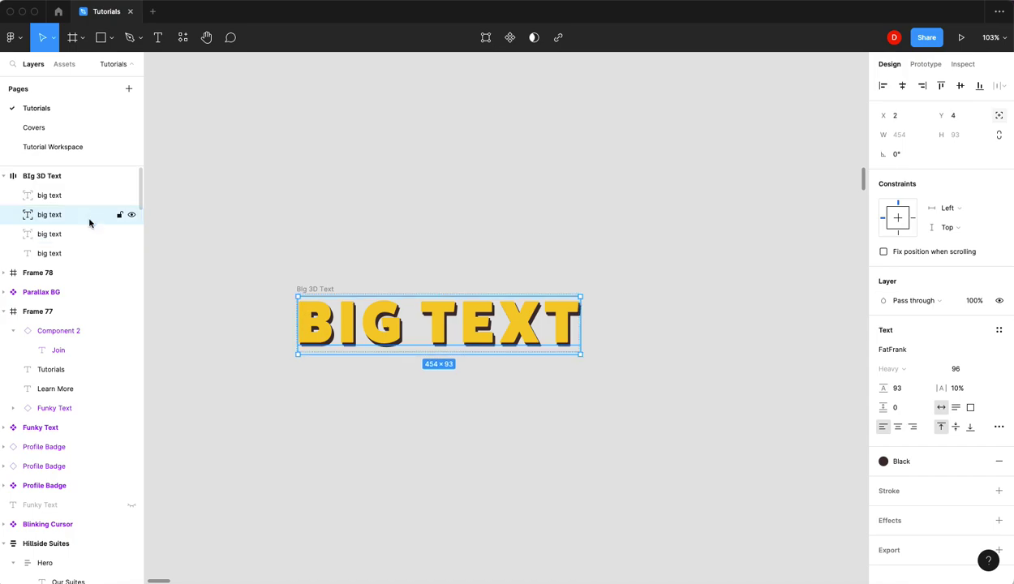
pyautogui.press('Right')
pyautogui.press('Right')
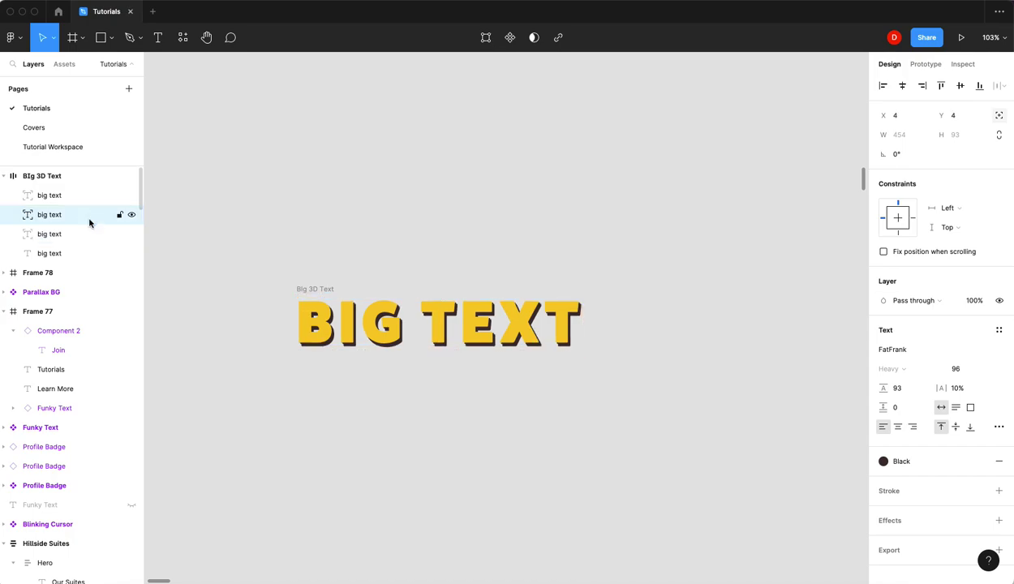
pyautogui.click(78, 235)
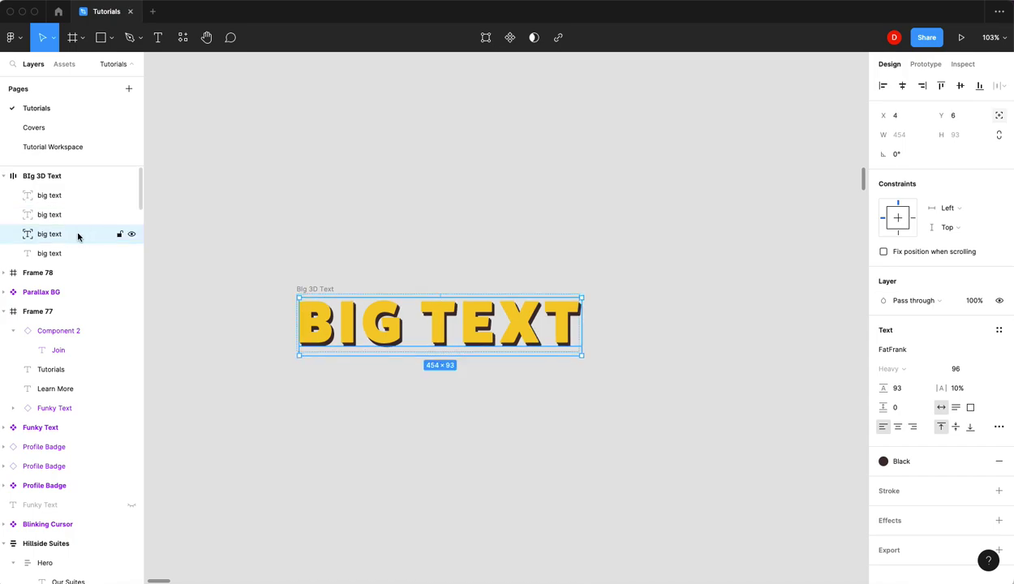
pyautogui.press('super+d')
pyautogui.press('Right')
pyautogui.press('Right')
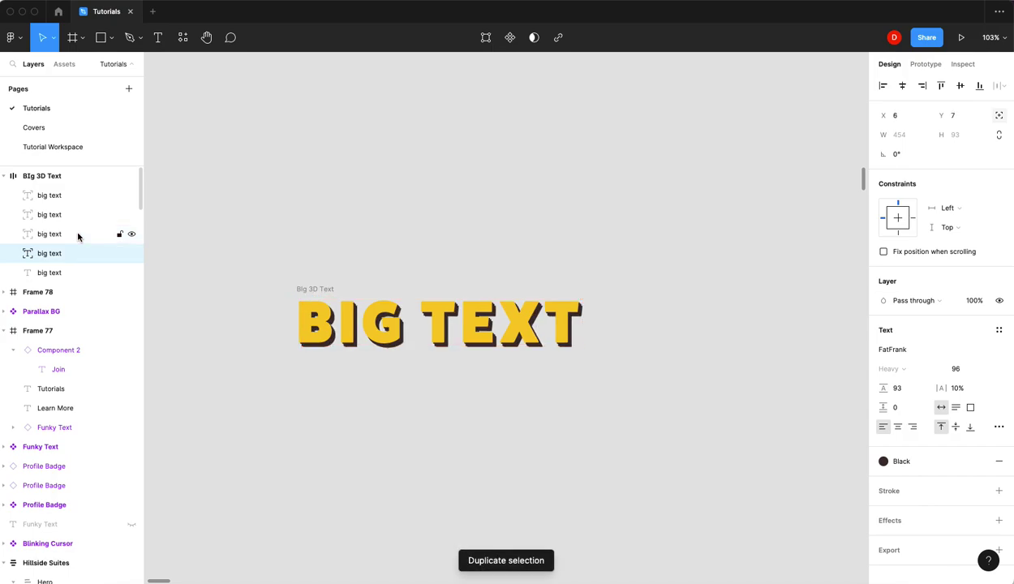
pyautogui.press('Left')
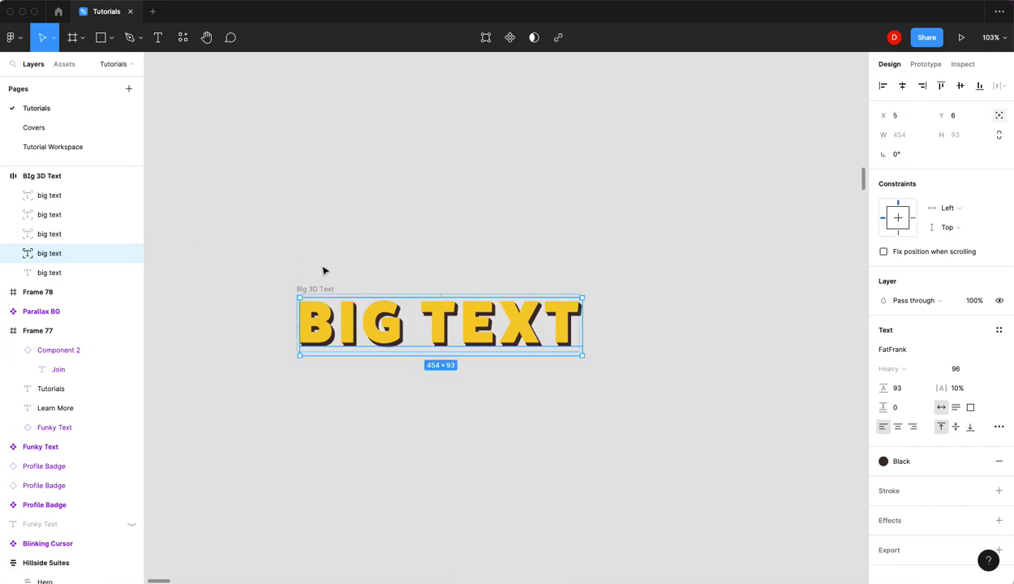
# Step: Check the X/Y offsets of each shadow copy in the Layers panel
pyautogui.keyDown('ctrl'); pyautogui.scroll(5, 473, 319); pyautogui.keyUp('ctrl')
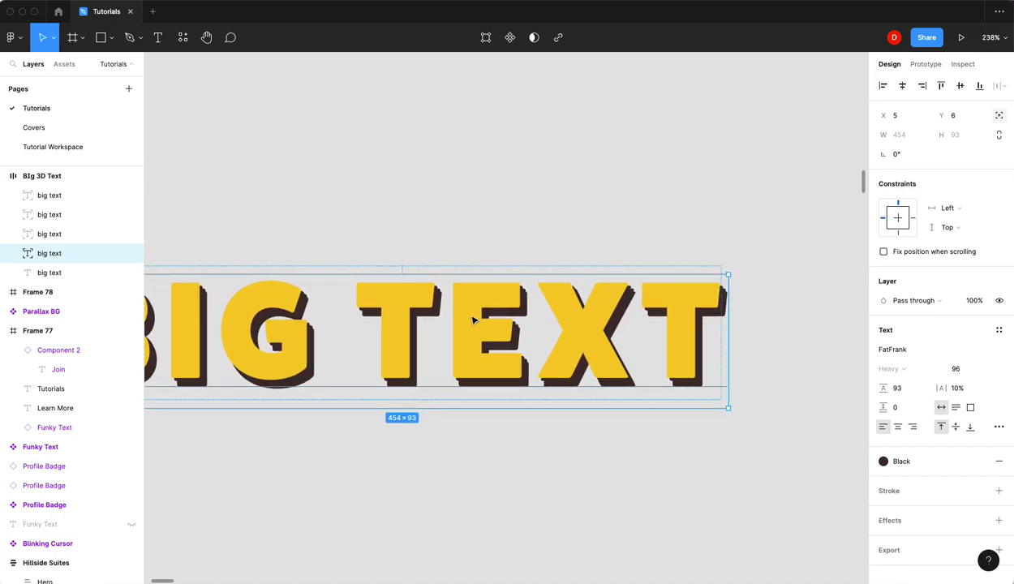
pyautogui.hscroll(-2, 375, 303)
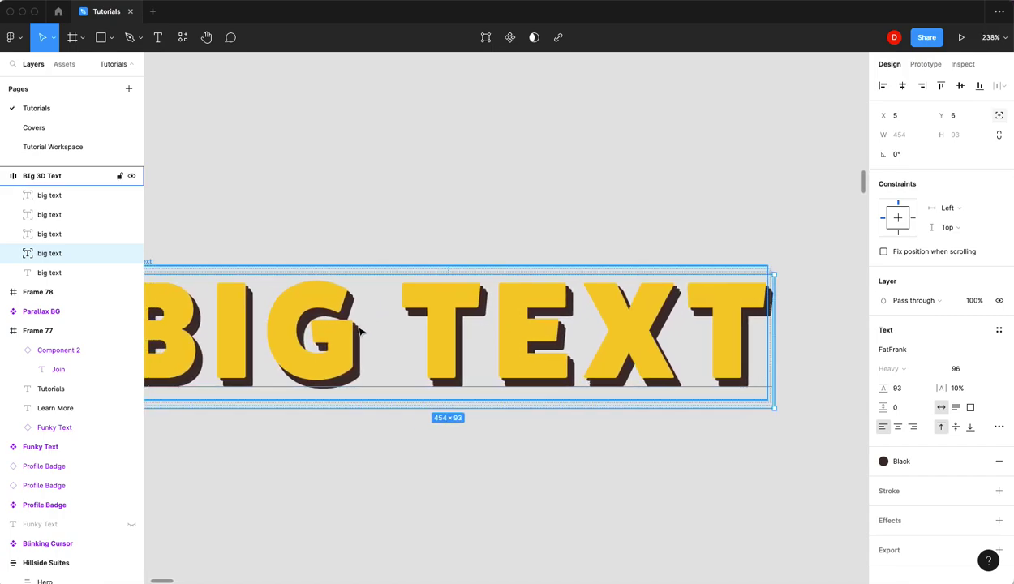
pyautogui.hscroll(-2, 362, 331)
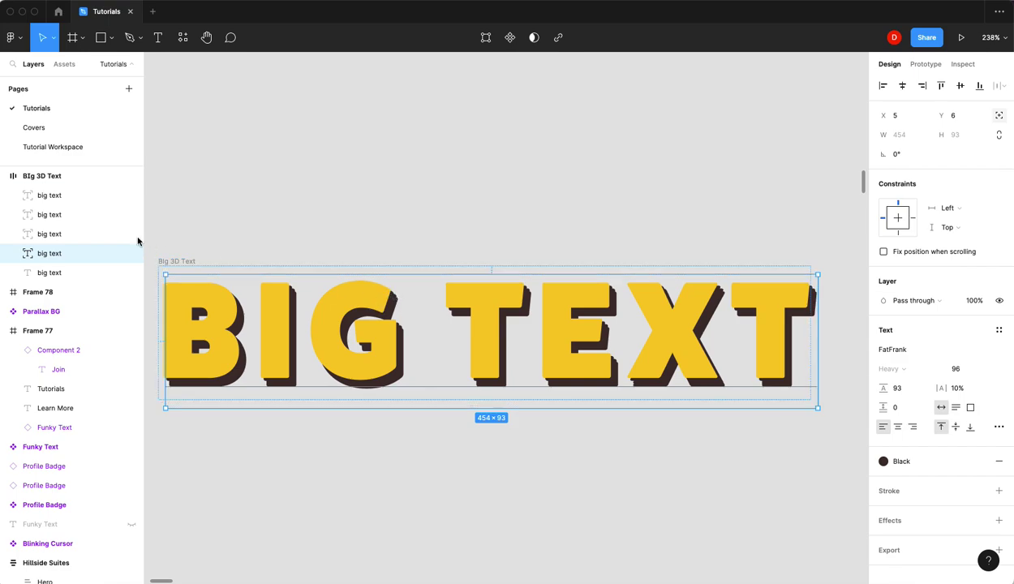
pyautogui.click(74, 234)
pyautogui.click(70, 258)
pyautogui.click(67, 194)
pyautogui.click(67, 213)
pyautogui.click(69, 253)
# Step: Delete the fourth, third and second shadow copies
pyautogui.press('Delete')
pyautogui.click(74, 235)
pyautogui.press('Delete')
pyautogui.click(69, 217)
pyautogui.press('Delete')
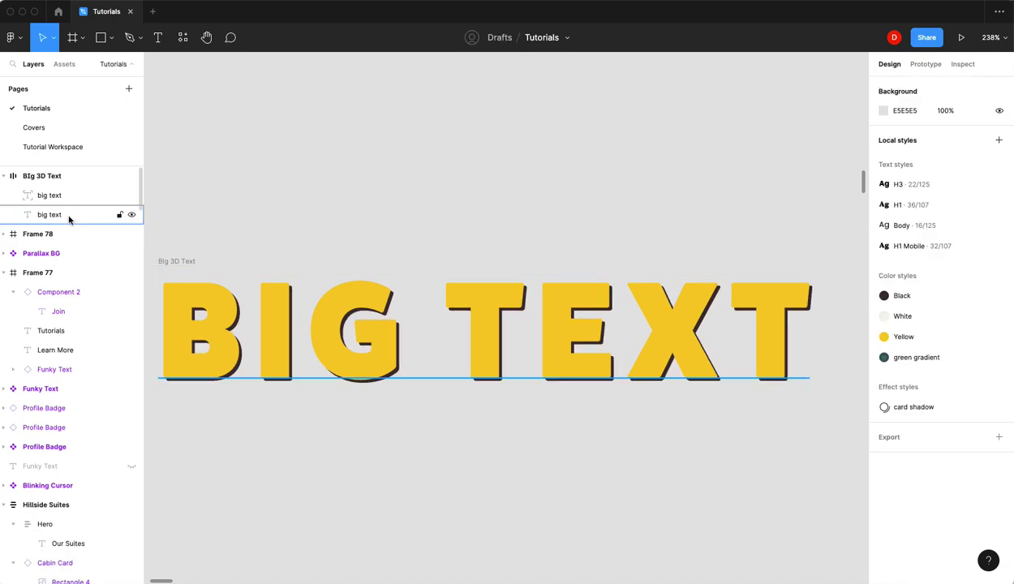
# Step: Reposition the remaining shadow text 1 px right and down from the yellow text
pyautogui.click(68, 197)
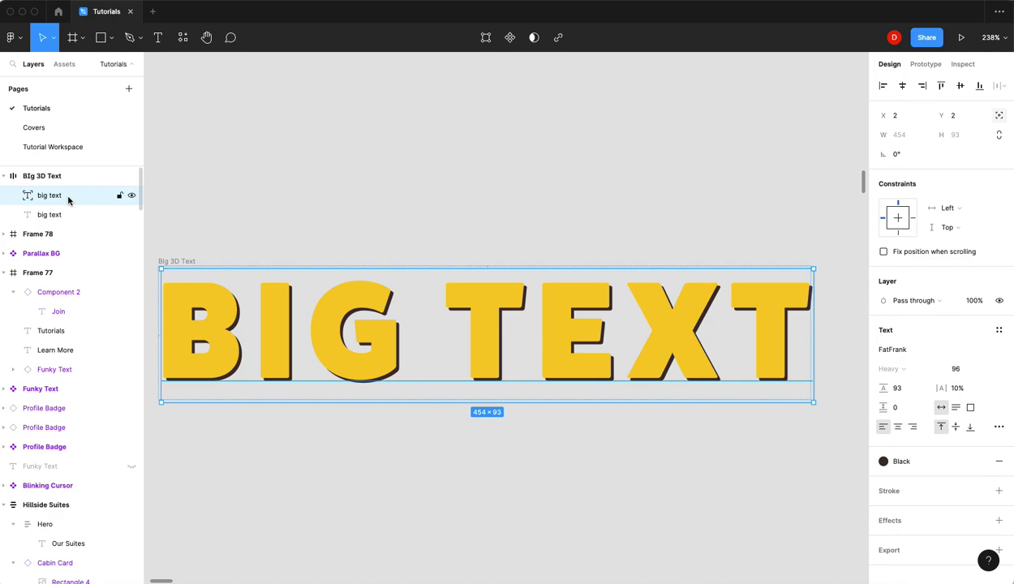
pyautogui.press('Left')
pyautogui.press('Up')
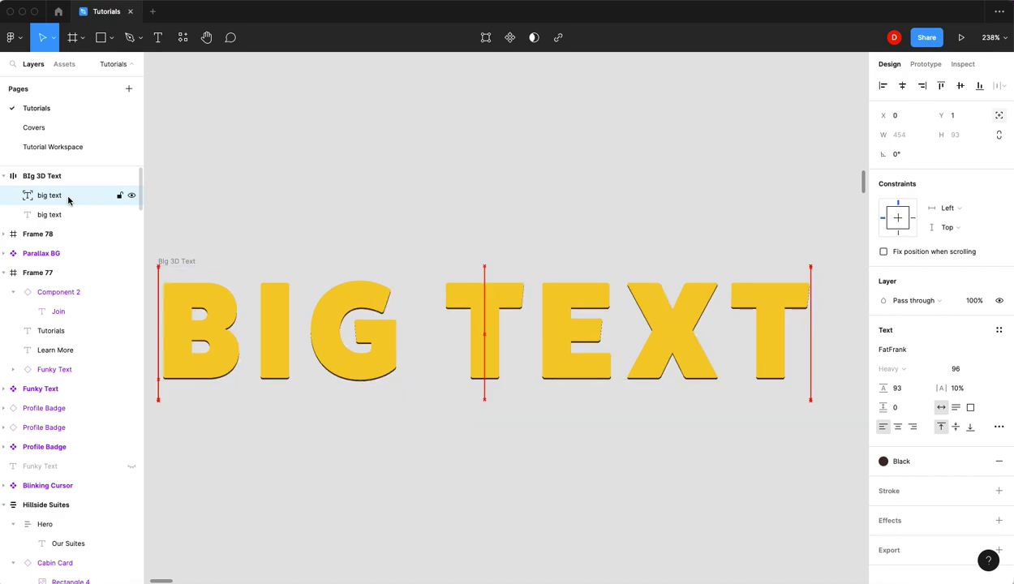
pyautogui.press('Left')
pyautogui.press('Up')
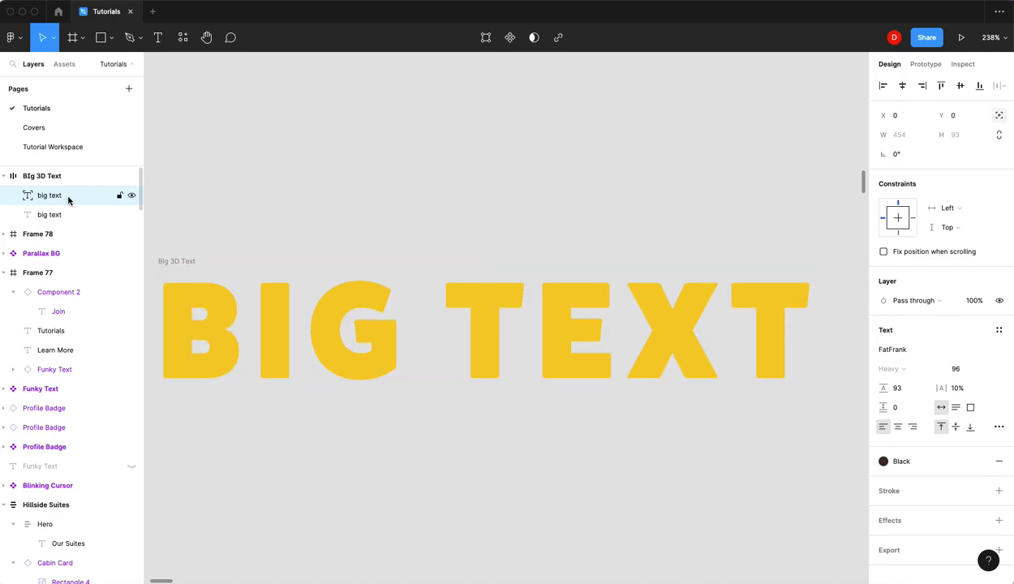
pyautogui.press('Right')
pyautogui.press('Down')
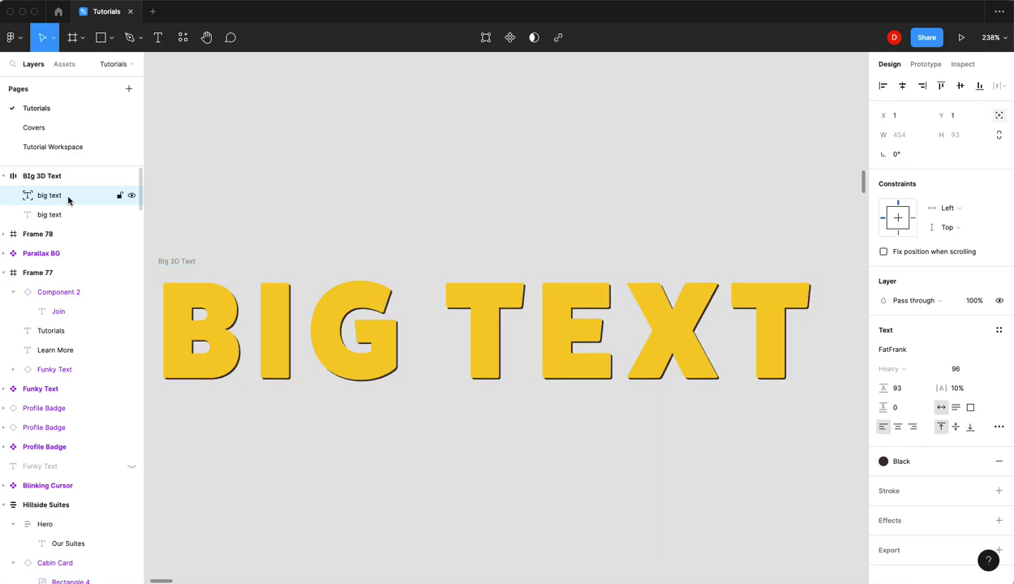
# Step: Duplicate the shadow repeatedly, each copy 1 px further down-right, up to eight copies
pyautogui.hotkey('ctrl', 'd')
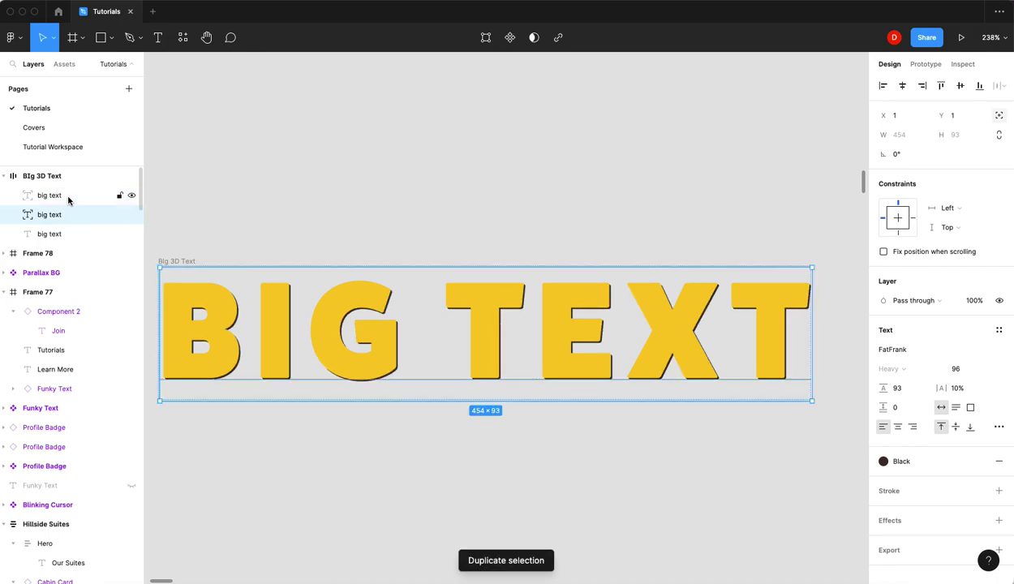
pyautogui.hscroll(-2, 376, 218)
pyautogui.press('Right')
pyautogui.press('Down')
pyautogui.hotkey('ctrl', 'd')
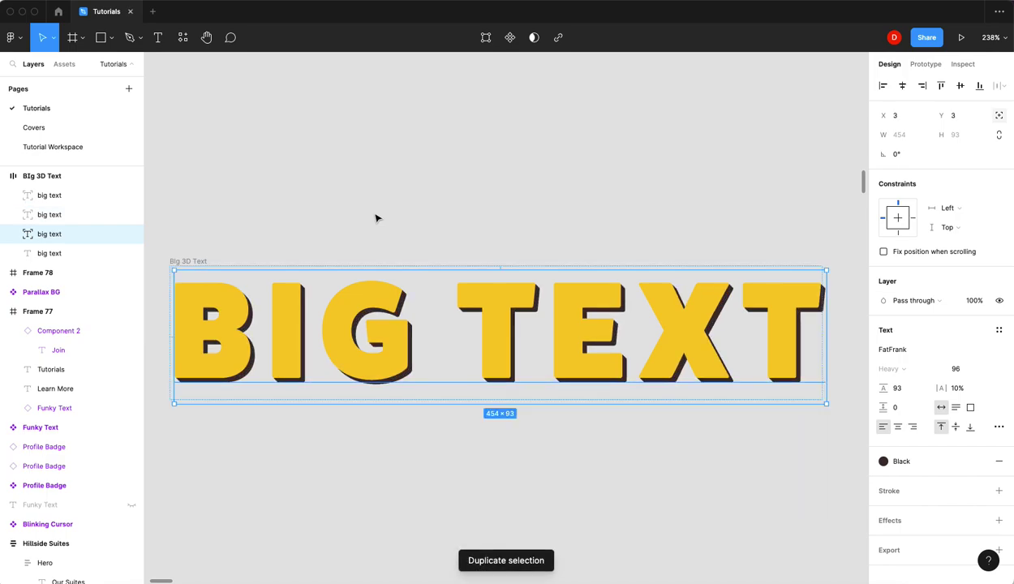
pyautogui.hotkey('ctrl', 'd')
pyautogui.hotkey('ctrl', 'd')
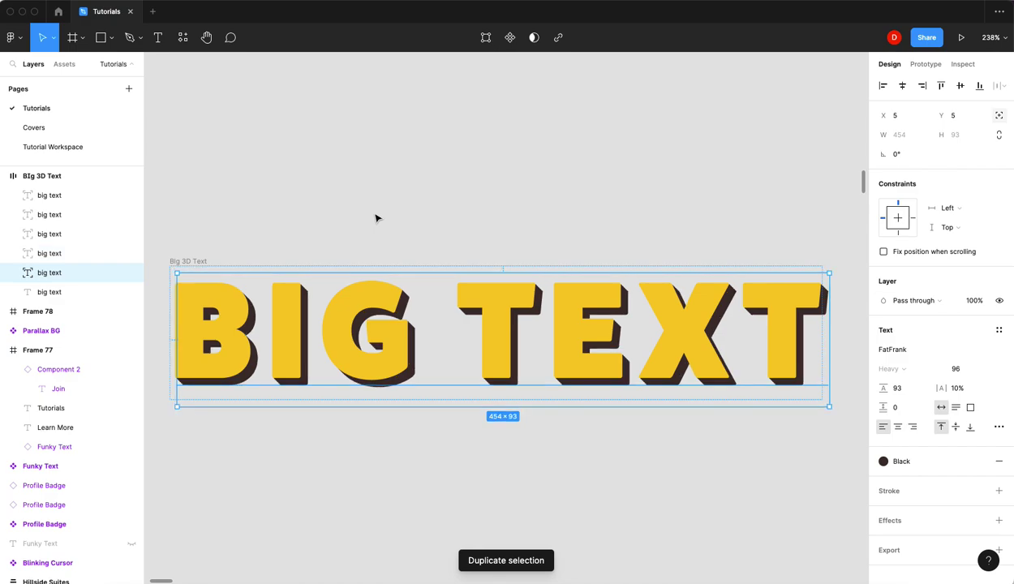
pyautogui.hotkey('ctrl', 'd')
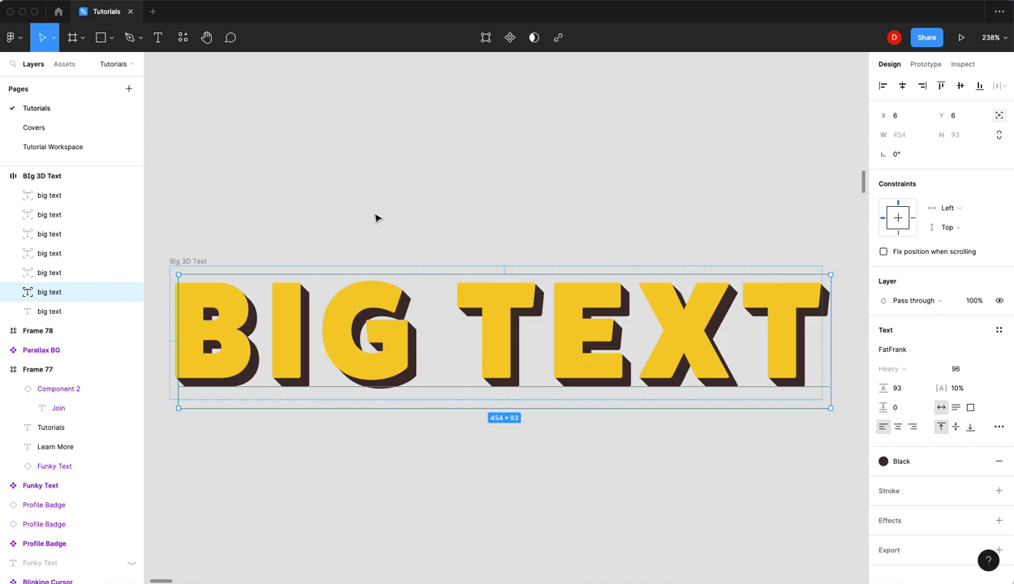
pyautogui.hotkey('ctrl', 'd')
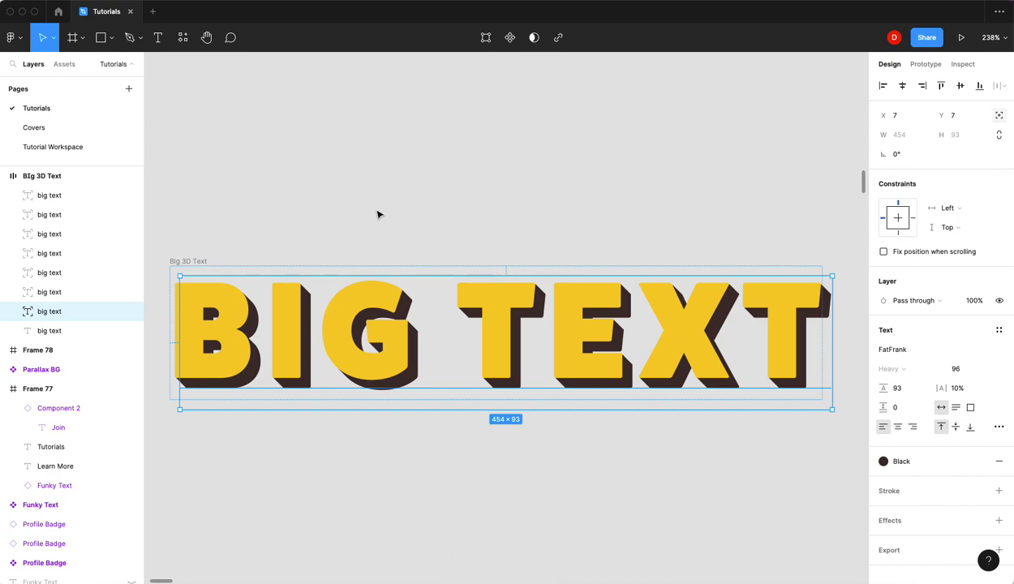
pyautogui.hotkey('ctrl', 'd')
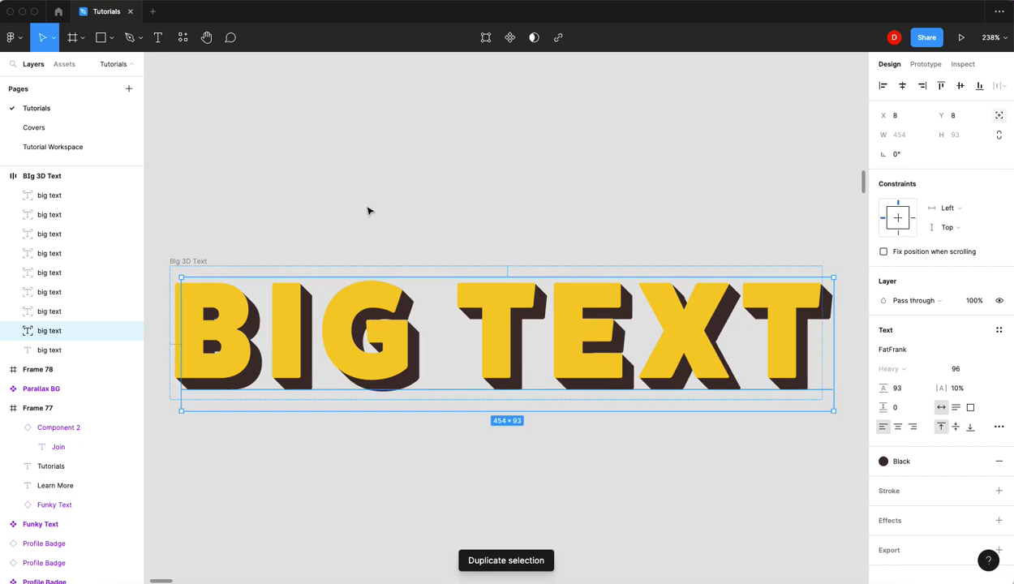
pyautogui.click(369, 210)
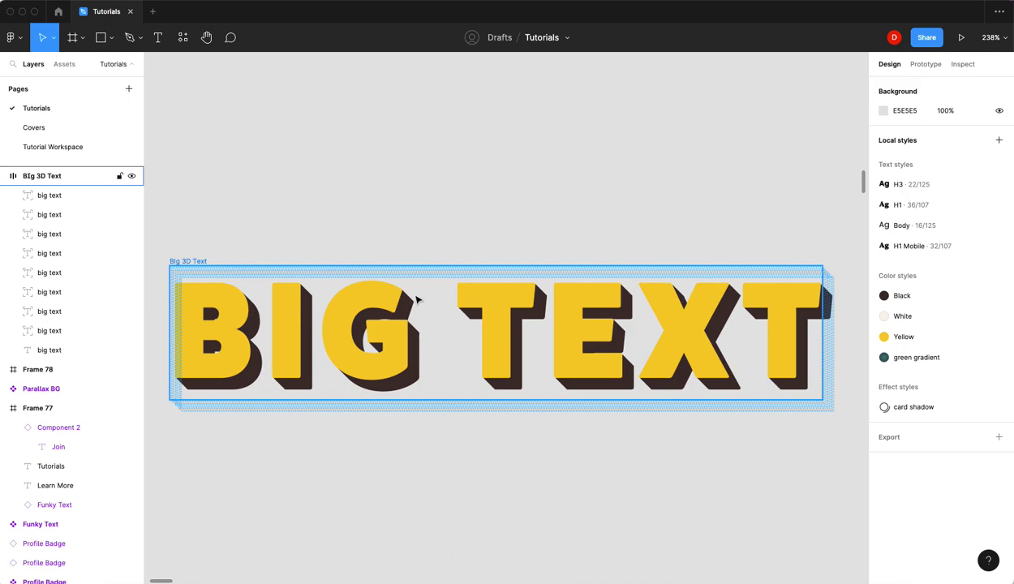
pyautogui.scroll(2, 474, 311)
# Step: Zoom to 200% and move the eighth big text layer up the stack
pyautogui.hotkey('shift', '0')
pyautogui.hotkey('shift', '=')
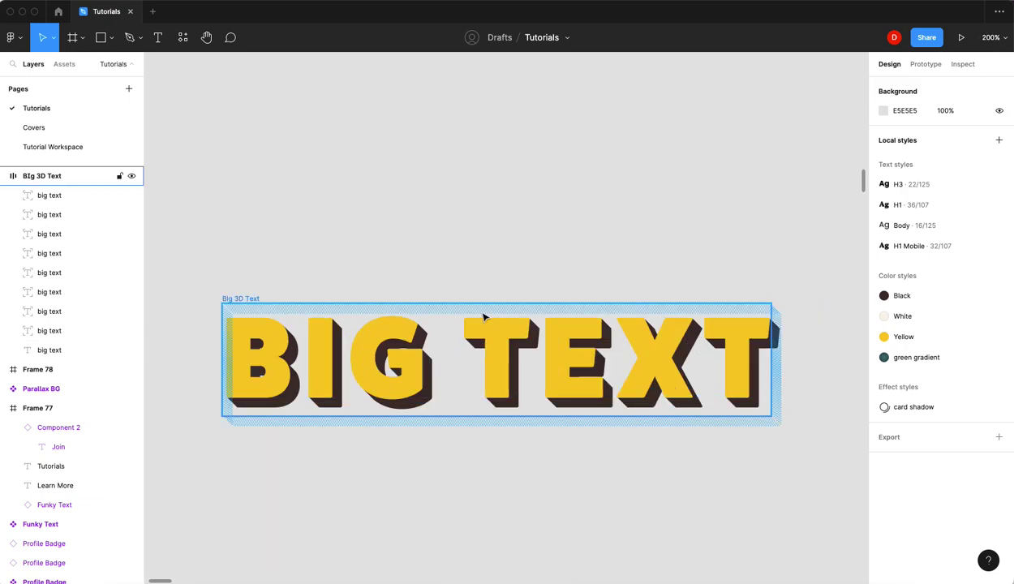
pyautogui.click(70, 330)
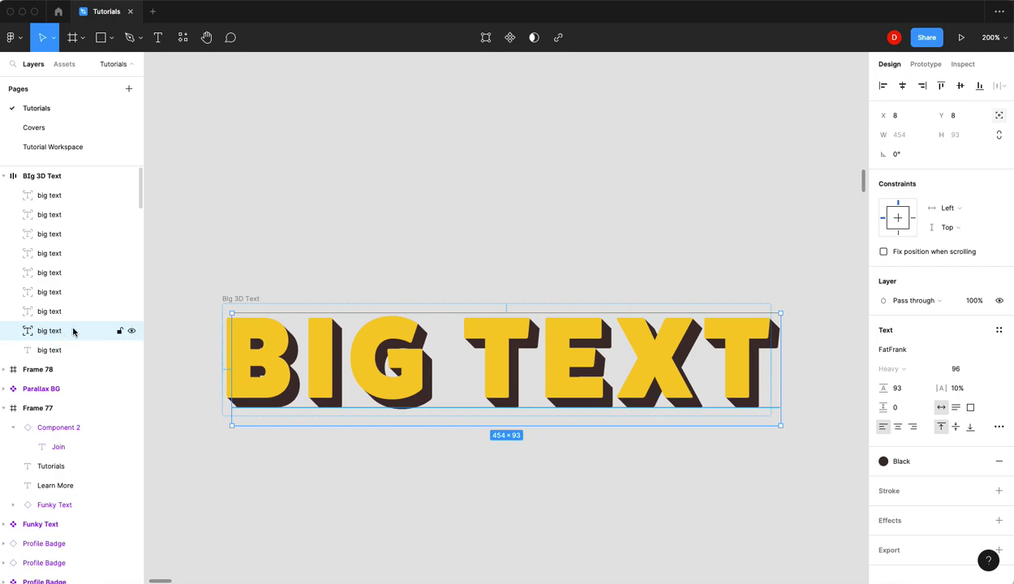
pyautogui.moveTo(73, 331)
pyautogui.mouseDown()
pyautogui.moveTo(69, 190)
pyautogui.moveTo(72, 333)
pyautogui.mouseUp()
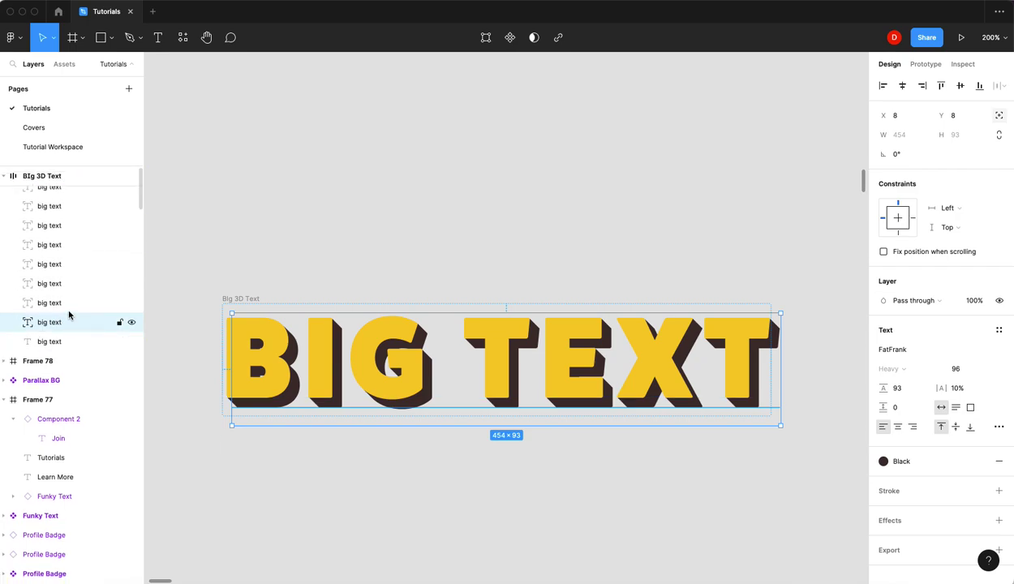
pyautogui.click(68, 303)
pyautogui.click(68, 288)
pyautogui.click(68, 276)
# Step: Move four big text layers, then one more, toward the top of Big 3D Text
pyautogui.keyDown('shift'); pyautogui.click(72, 328); pyautogui.keyUp('shift')
pyautogui.moveTo(28, 332); pyautogui.dragTo(68, 196)
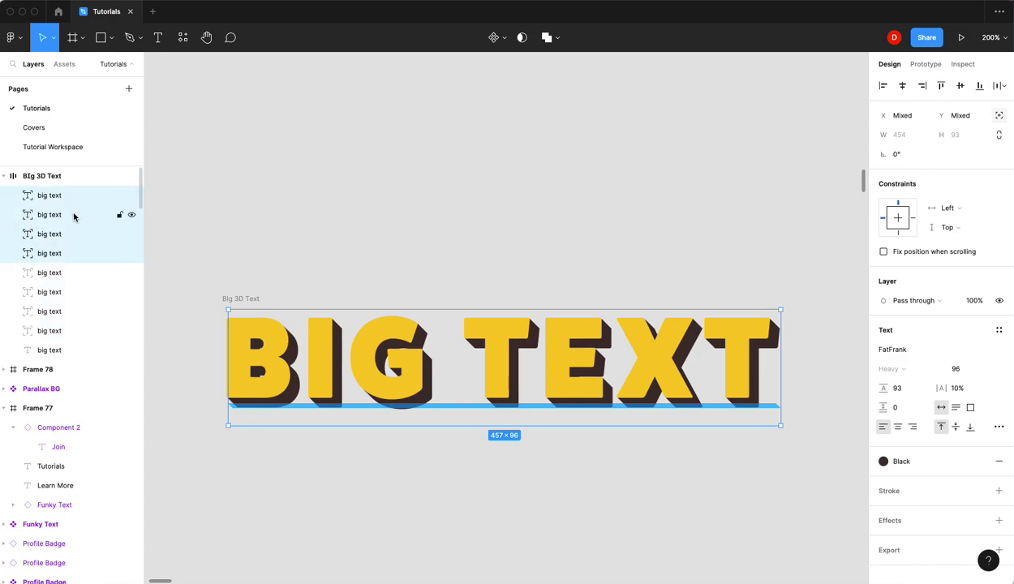
pyautogui.click(70, 255)
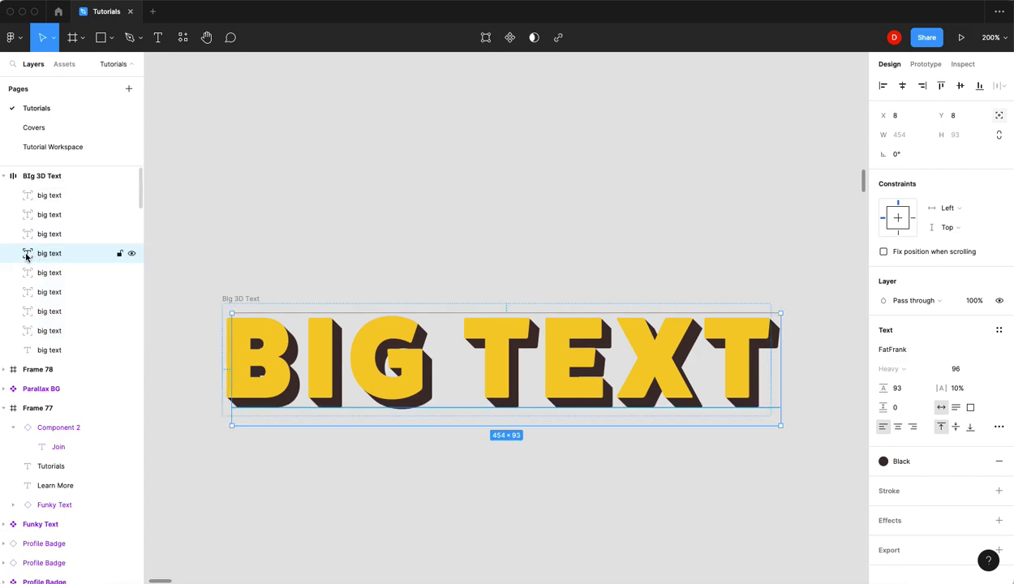
pyautogui.moveTo(29, 253); pyautogui.dragTo(32, 192)
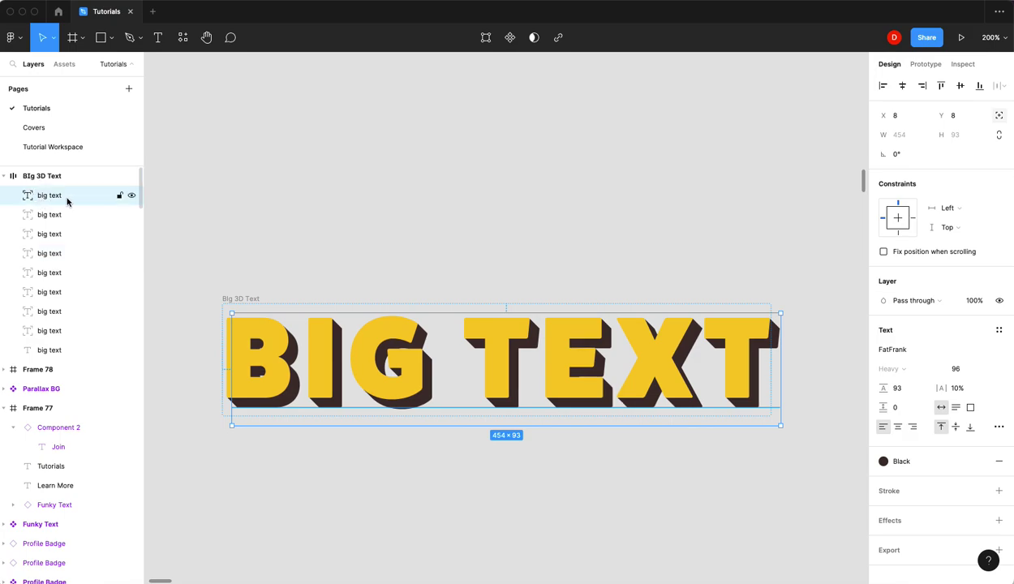
# Step: Duplicate the text layer, move it to the top, and give it a 4-weight black stroke
pyautogui.hotkey('ctrl', 'd')
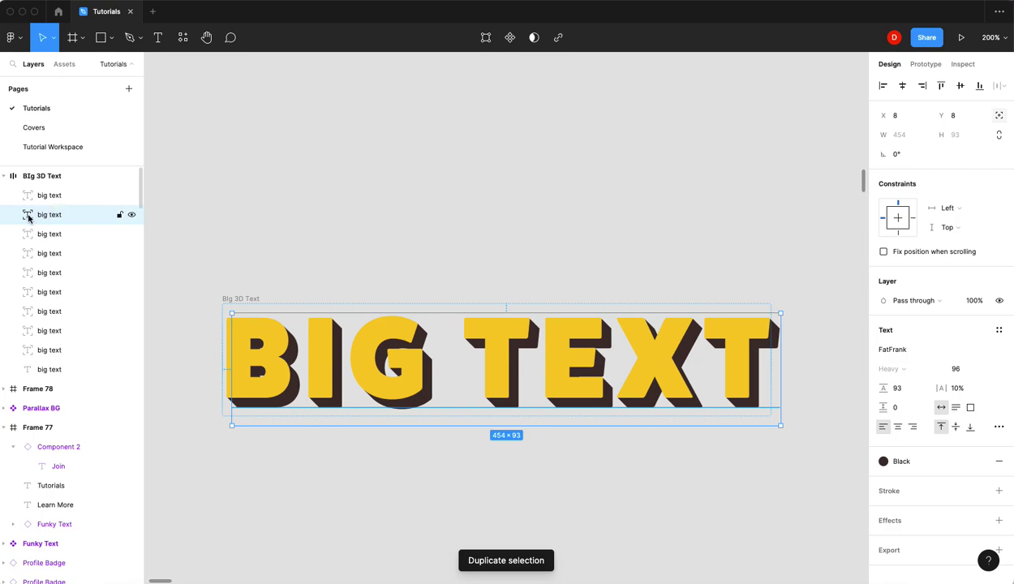
pyautogui.moveTo(28, 217); pyautogui.dragTo(28, 193)
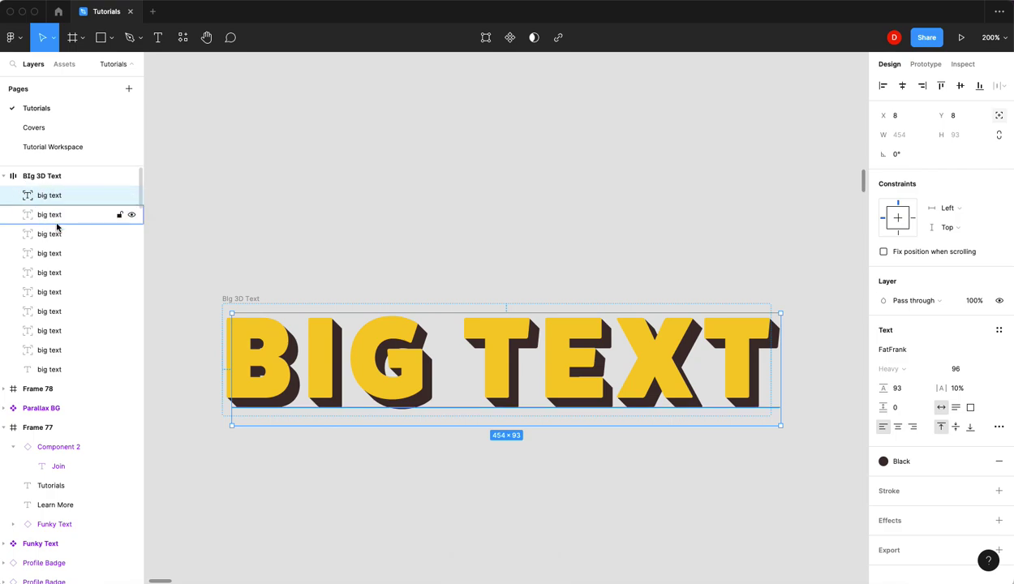
pyautogui.click(998, 492)
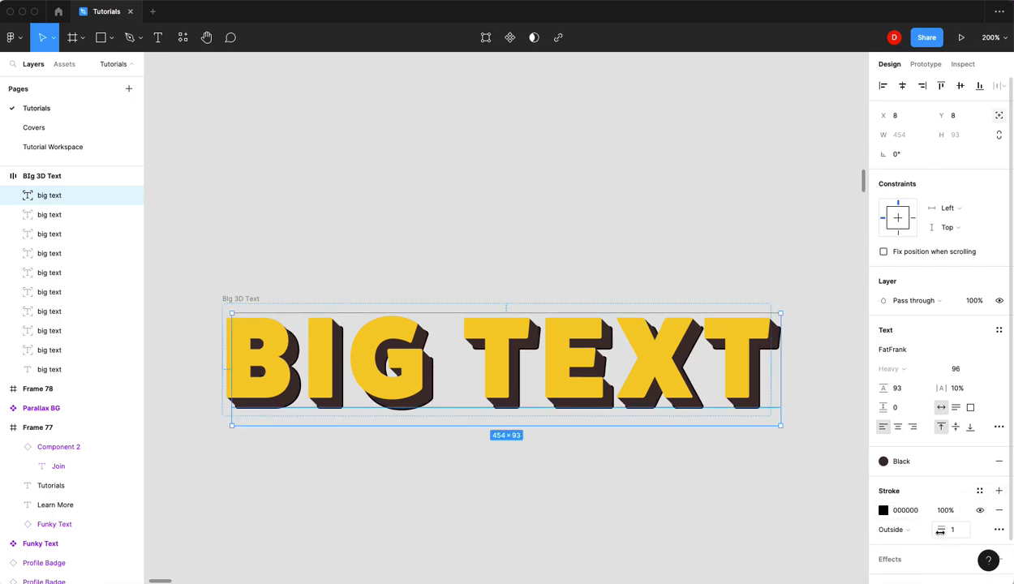
pyautogui.moveTo(939, 530); pyautogui.dragTo(943, 531)
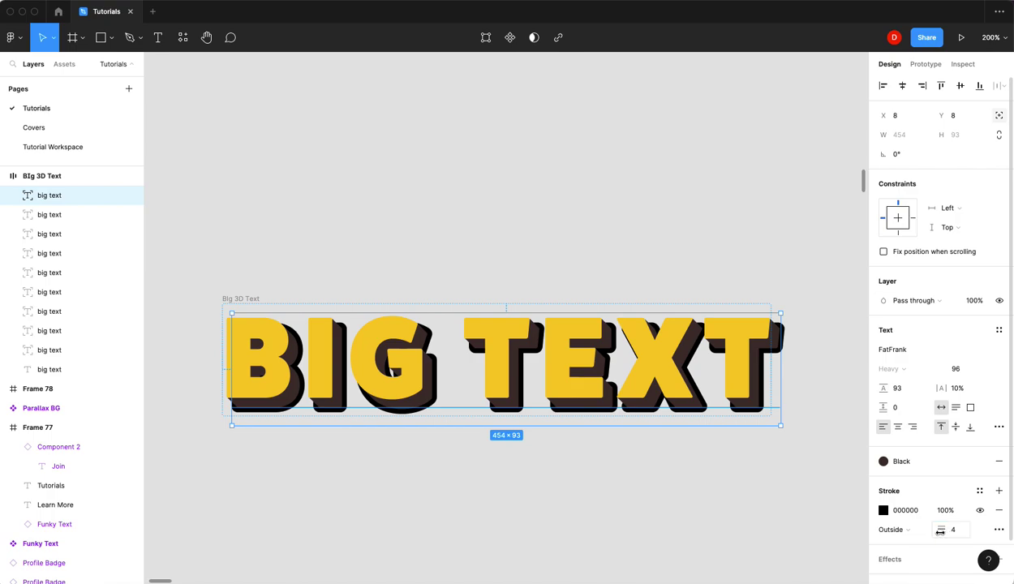
# Step: Lower the stroke's opacity to 13% for a soft halo
pyautogui.click(883, 510)
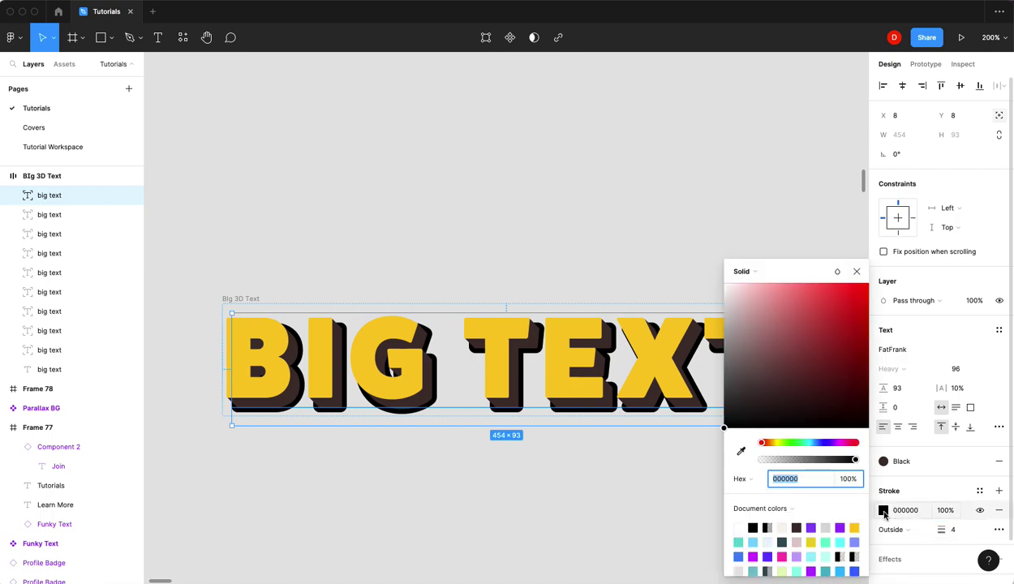
pyautogui.moveTo(851, 459)
pyautogui.mouseDown()
pyautogui.moveTo(762, 464)
pyautogui.moveTo(773, 459)
pyautogui.mouseUp()
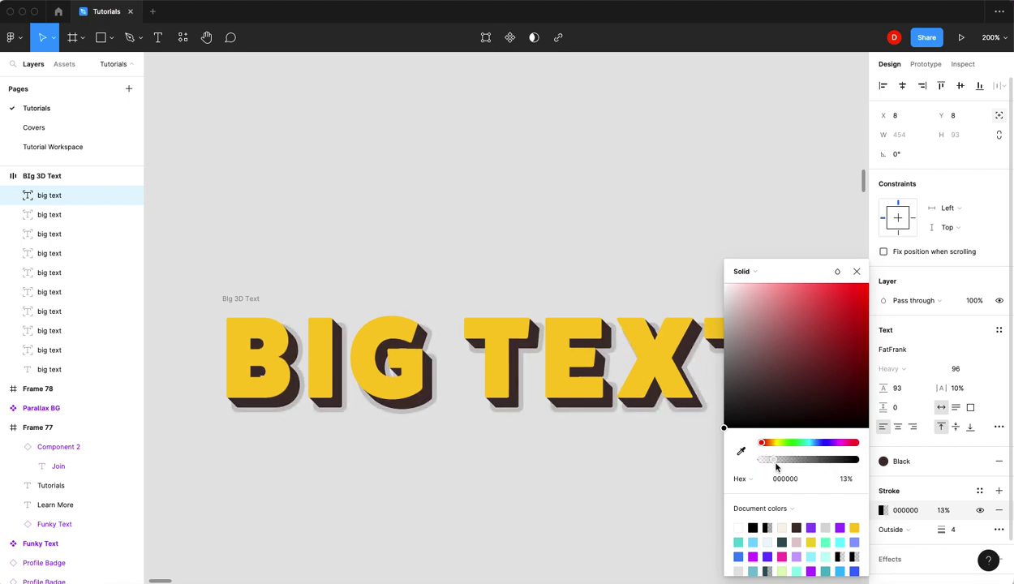
pyautogui.click(857, 271)
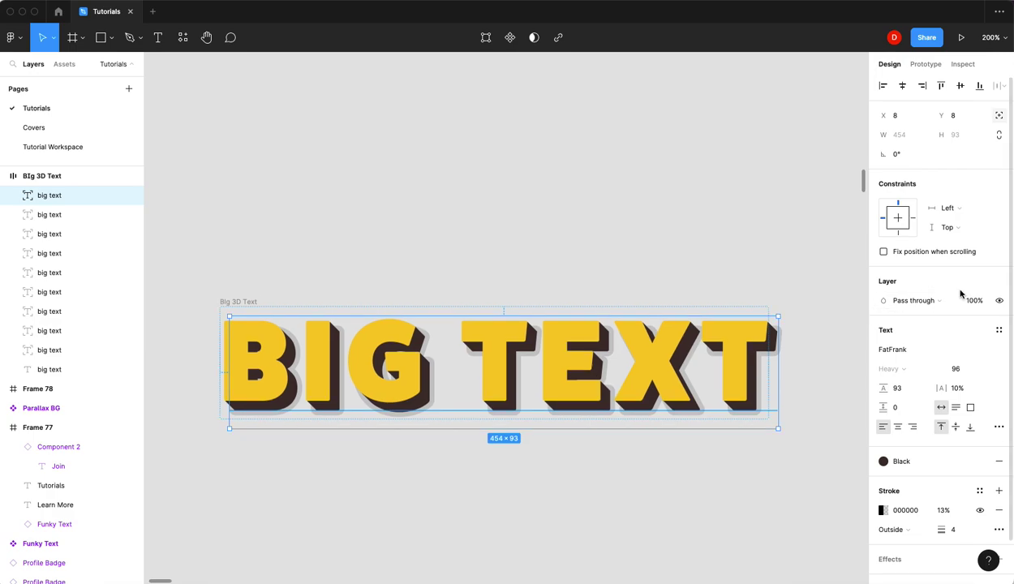
pyautogui.click(231, 282)
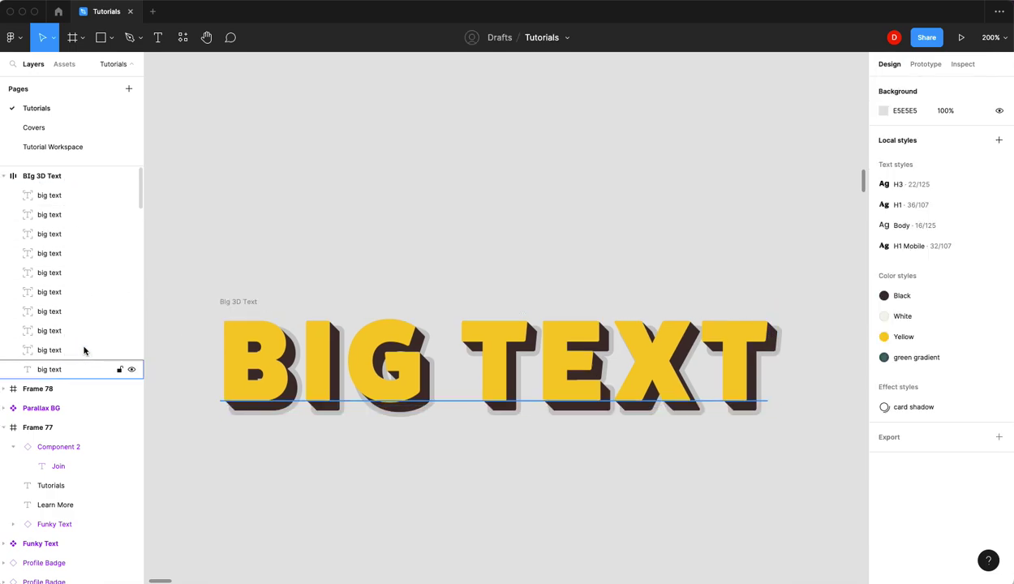
# Step: Turn the Big 3D Text frame into a component
pyautogui.click(240, 299)
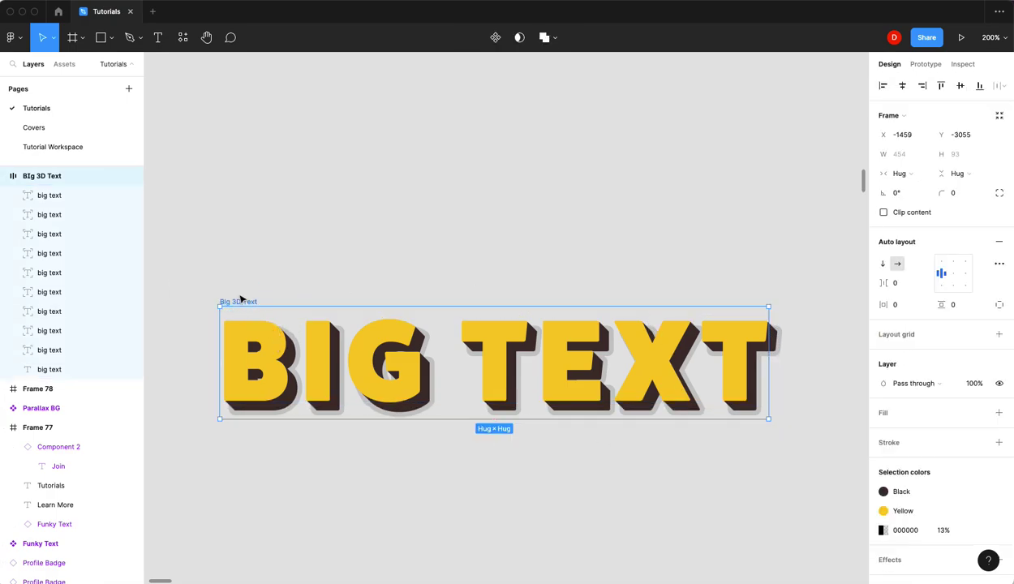
pyautogui.rightClick(240, 299)
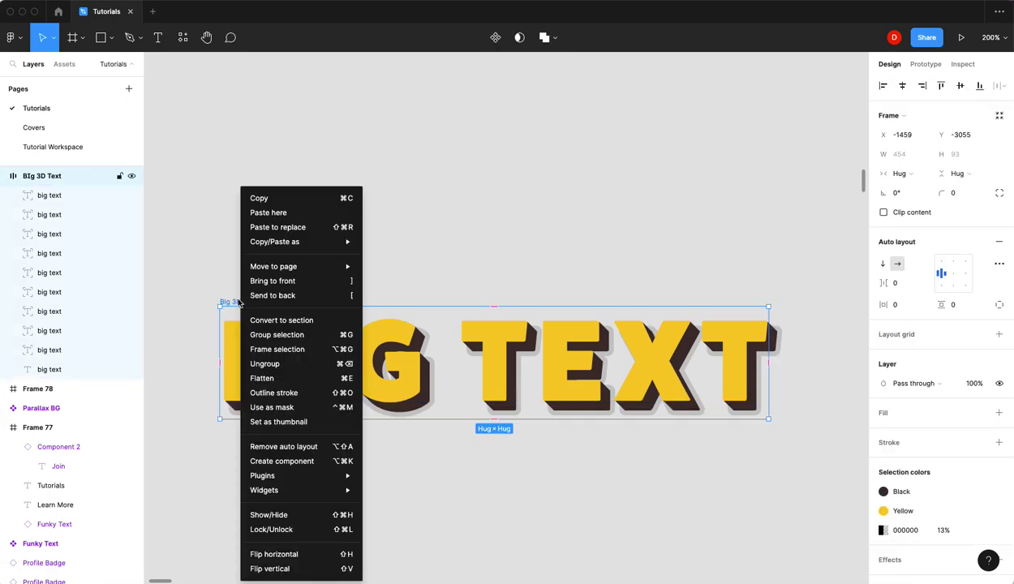
pyautogui.click(305, 461)
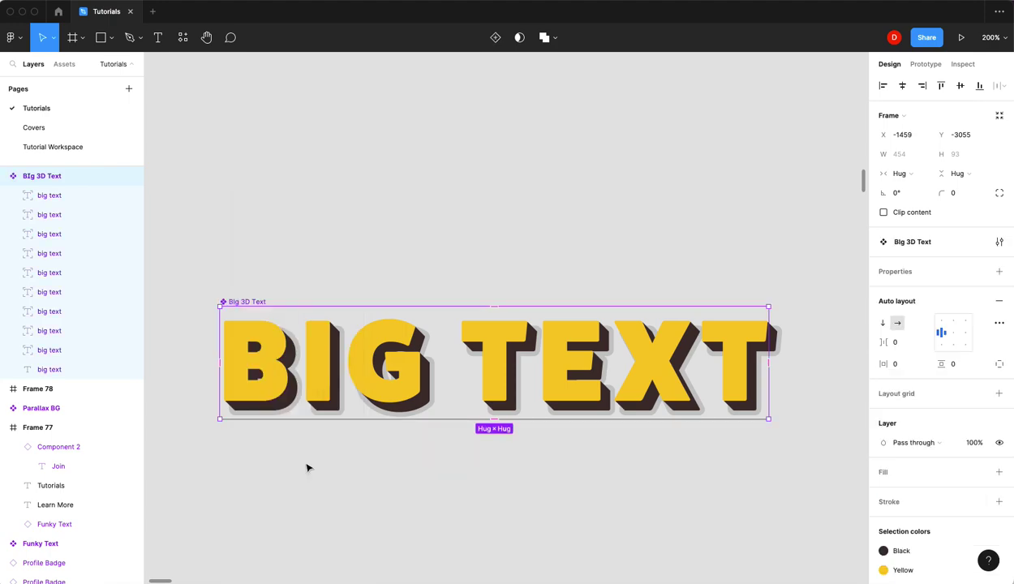
# Step: Rename the component's top text layer to 'shadow'
pyautogui.doubleClick(50, 197)
pyautogui.write('shadow')
pyautogui.press('Return')
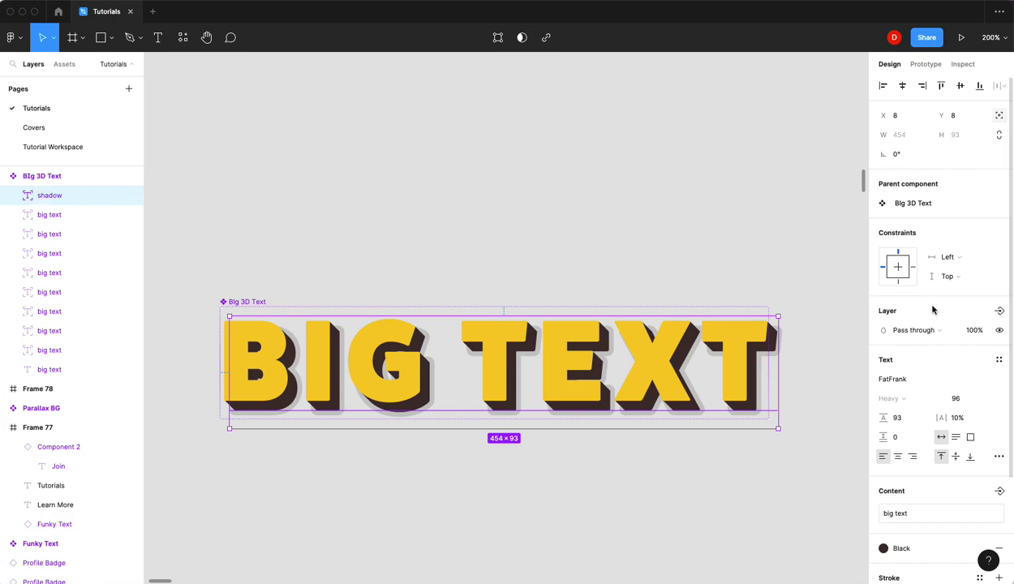
# Step: Tie the shadow layer's visibility to a new Show shadow property, then select the big text layers beneath
pyautogui.click(999, 311)
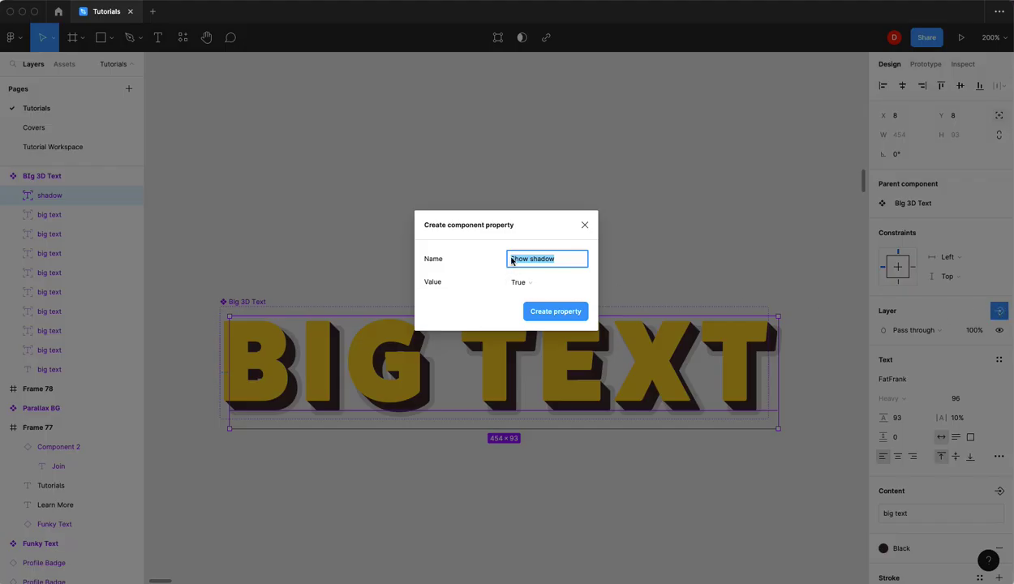
pyautogui.click(558, 315)
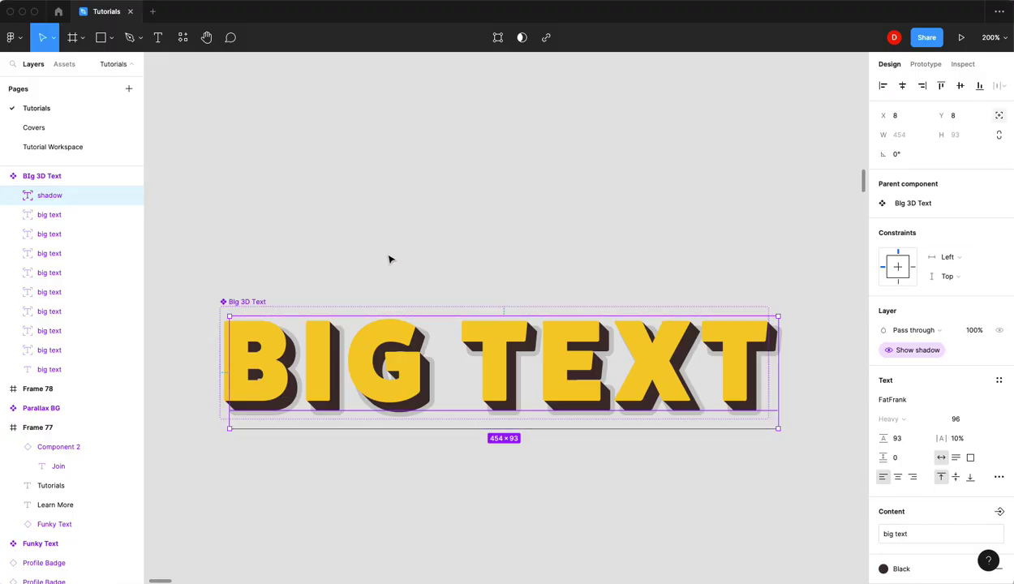
pyautogui.click(63, 257)
pyautogui.click(61, 270)
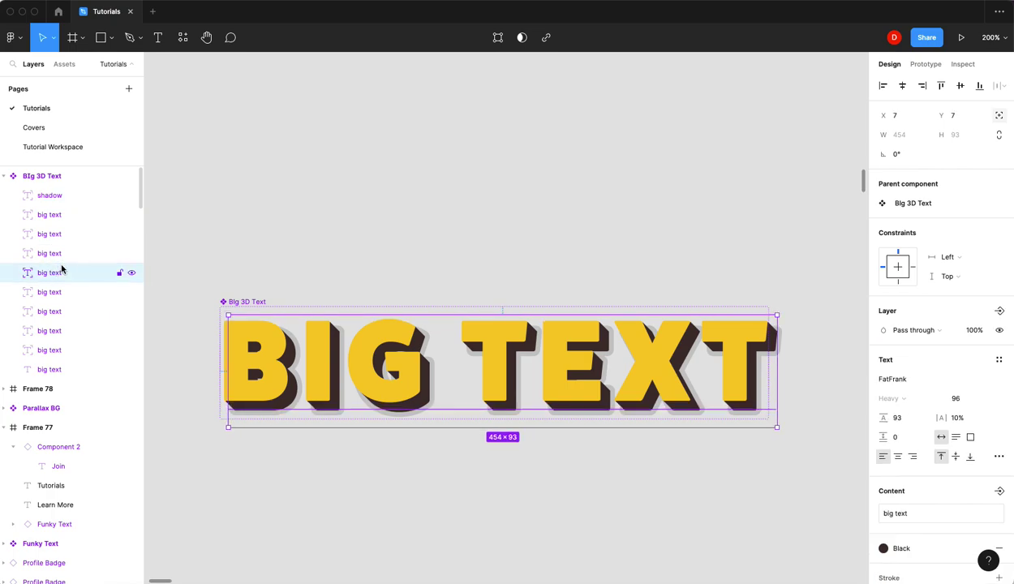
# Step: Group the shadow layer together with the four big text extrusion layers
pyautogui.keyDown('shift'); pyautogui.click(59, 196); pyautogui.keyUp('shift')
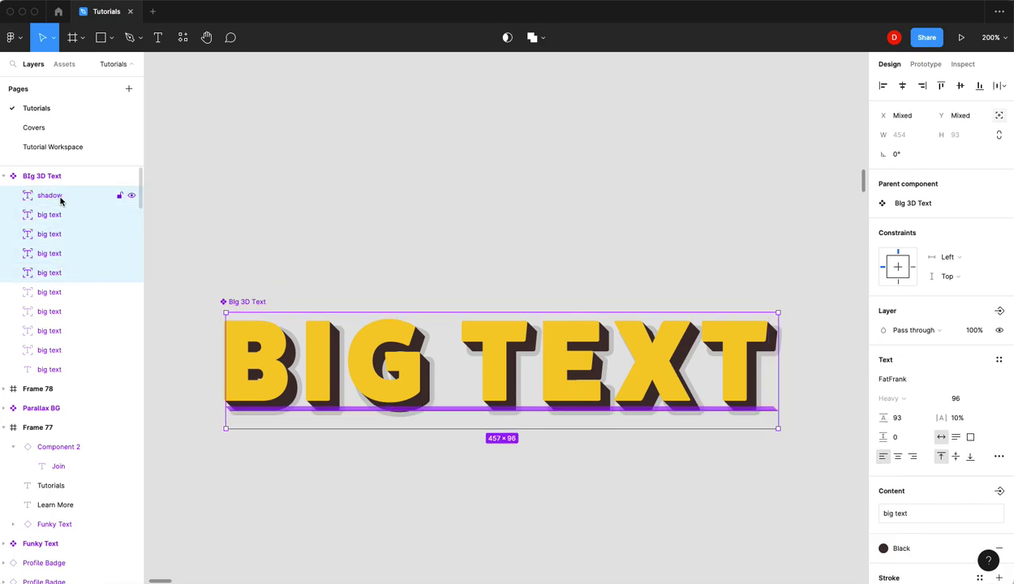
pyautogui.rightClick(63, 210)
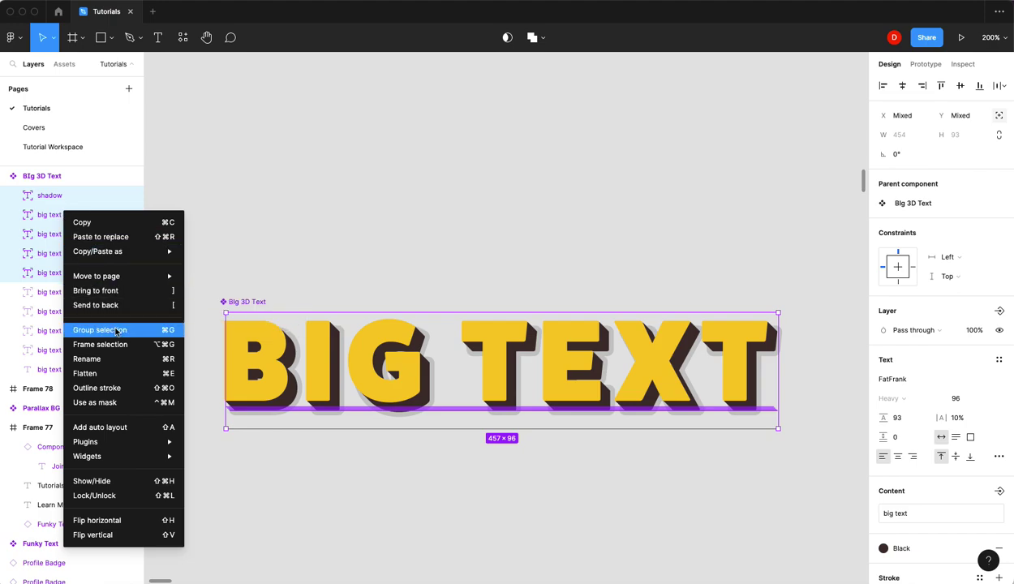
pyautogui.click(38, 218)
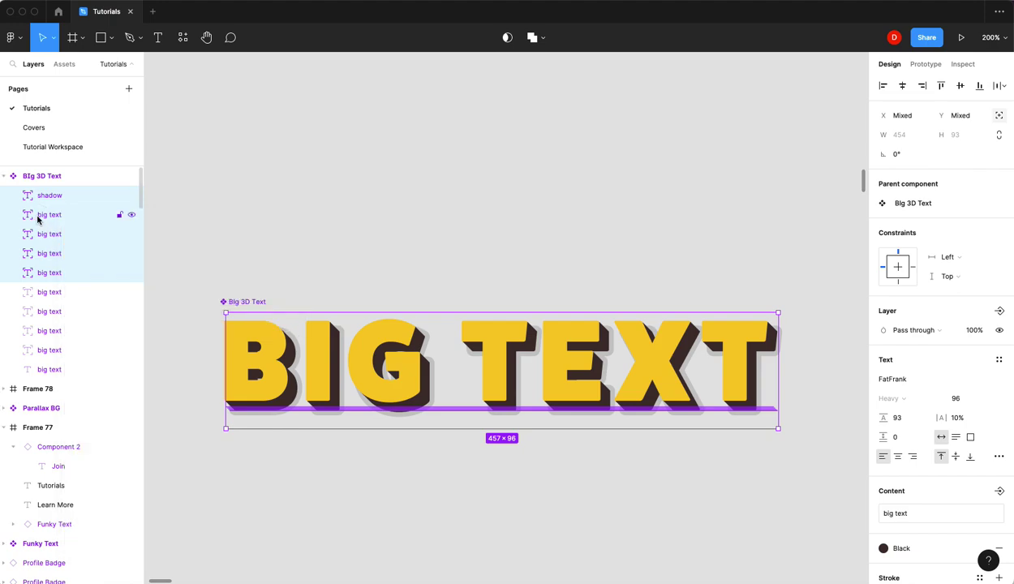
pyautogui.press('super+g')
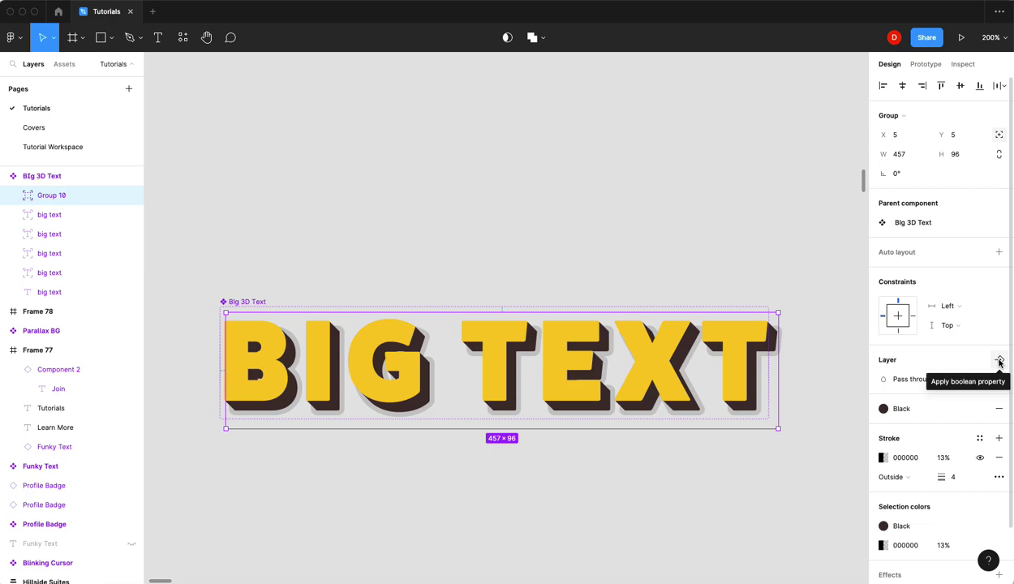
# Step: Link the new group's visibility to a boolean property named Large Extrude
pyautogui.click(999, 361)
pyautogui.click(942, 407)
pyautogui.write('Large Extrude')
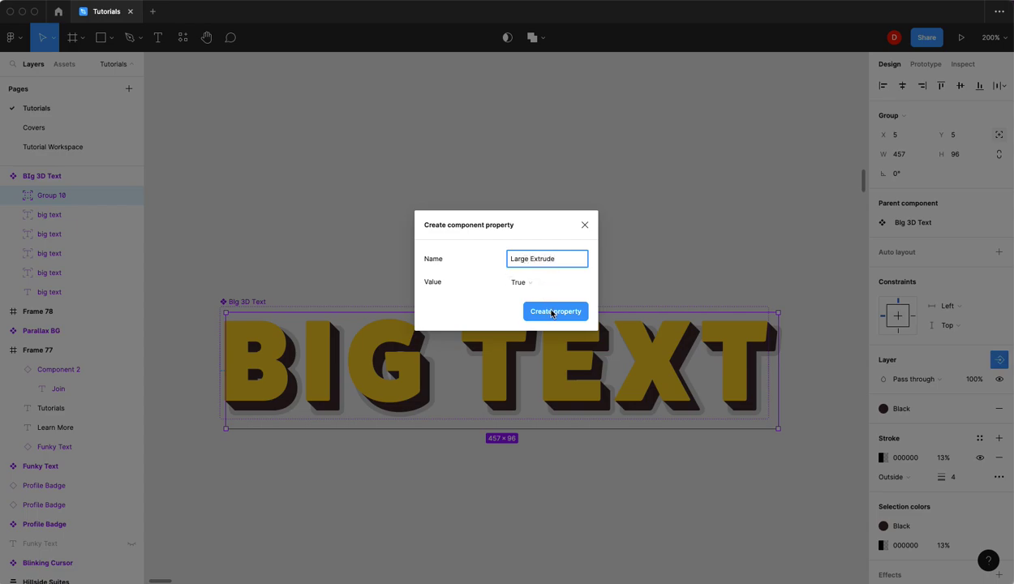
pyautogui.click(552, 313)
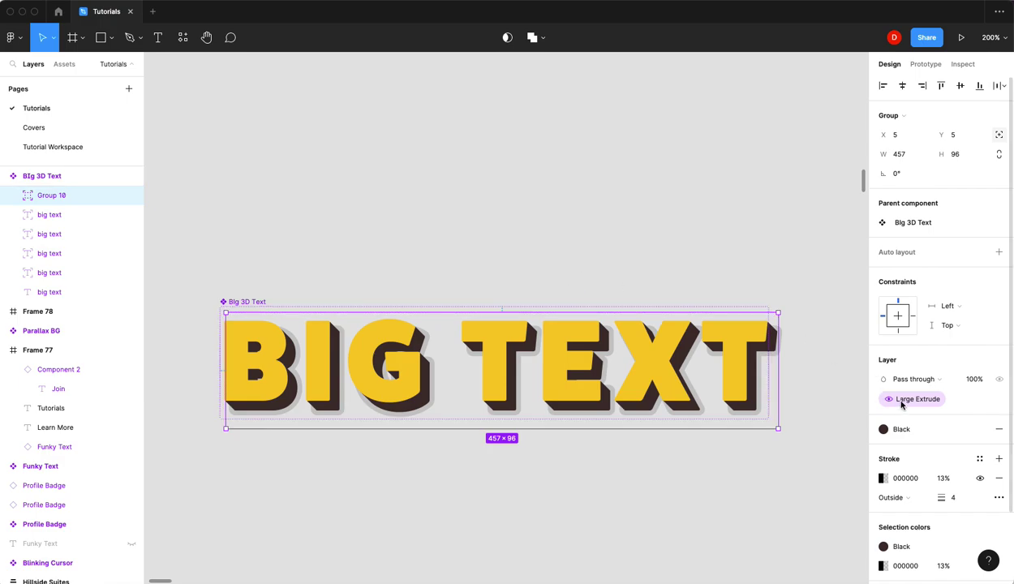
pyautogui.click(889, 401)
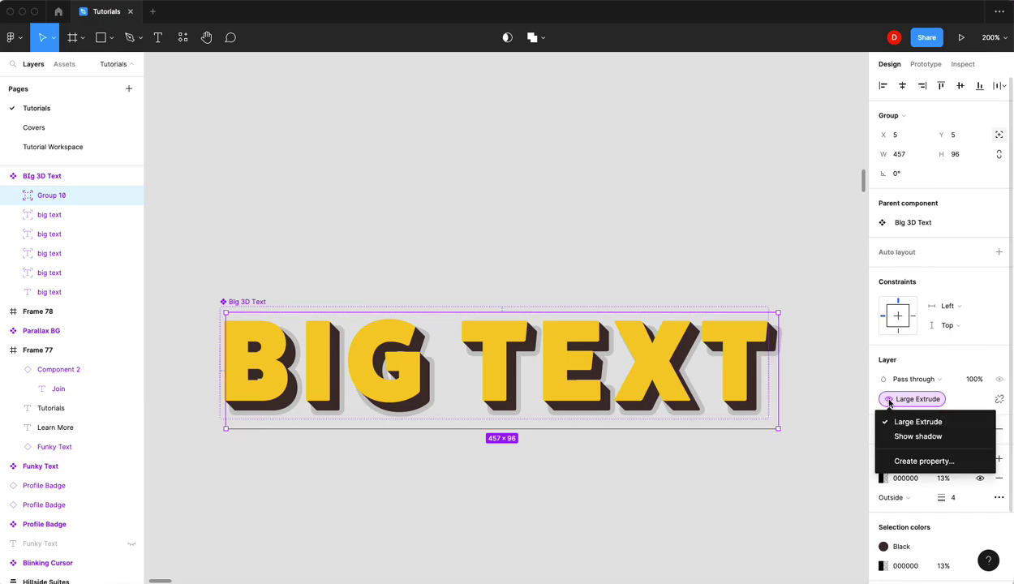
pyautogui.click(888, 401)
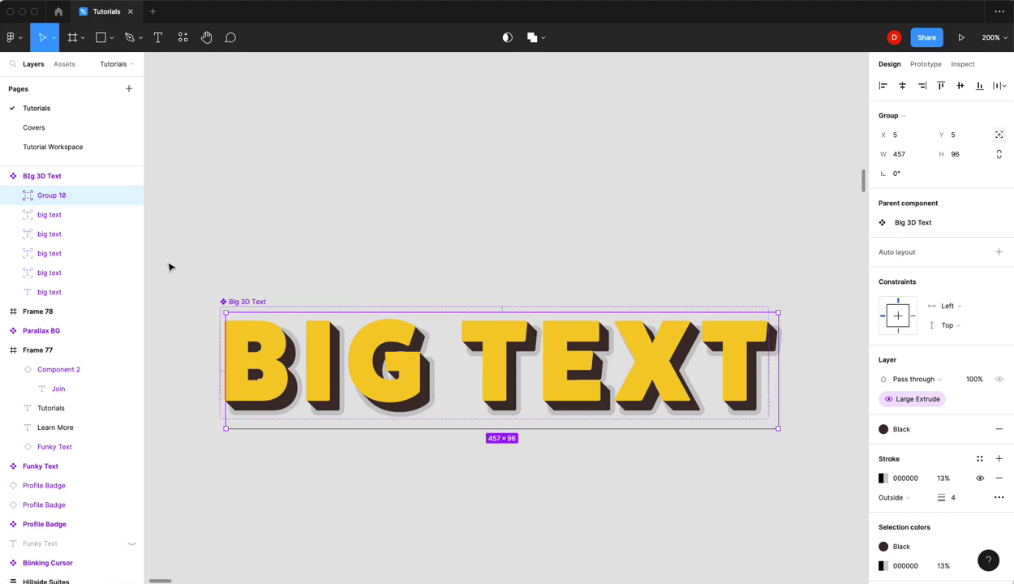
# Step: Select every BIG TEXT layer in Group 10 and bind their content to a new Text property
pyautogui.click(12, 195)
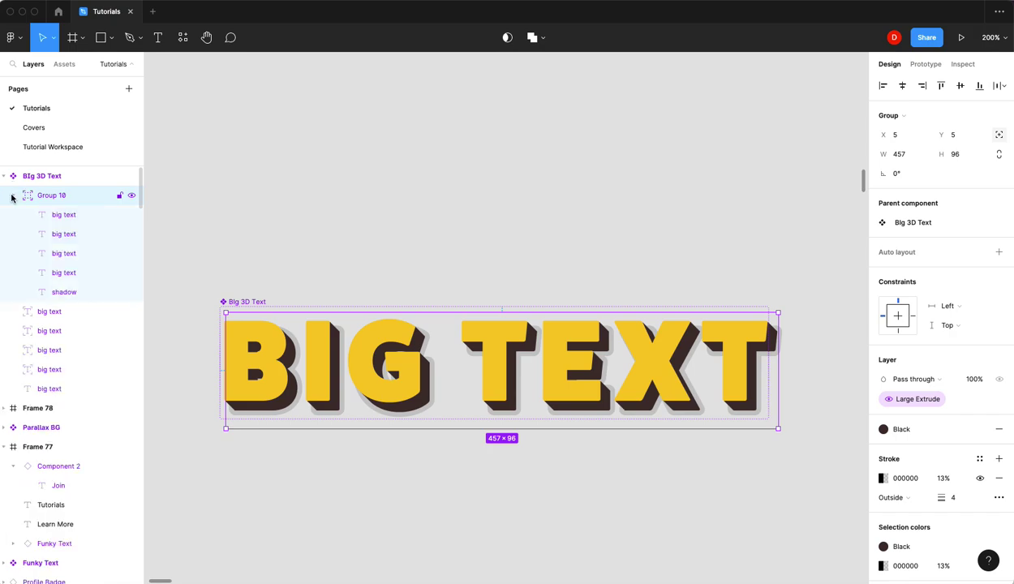
pyautogui.click(58, 215)
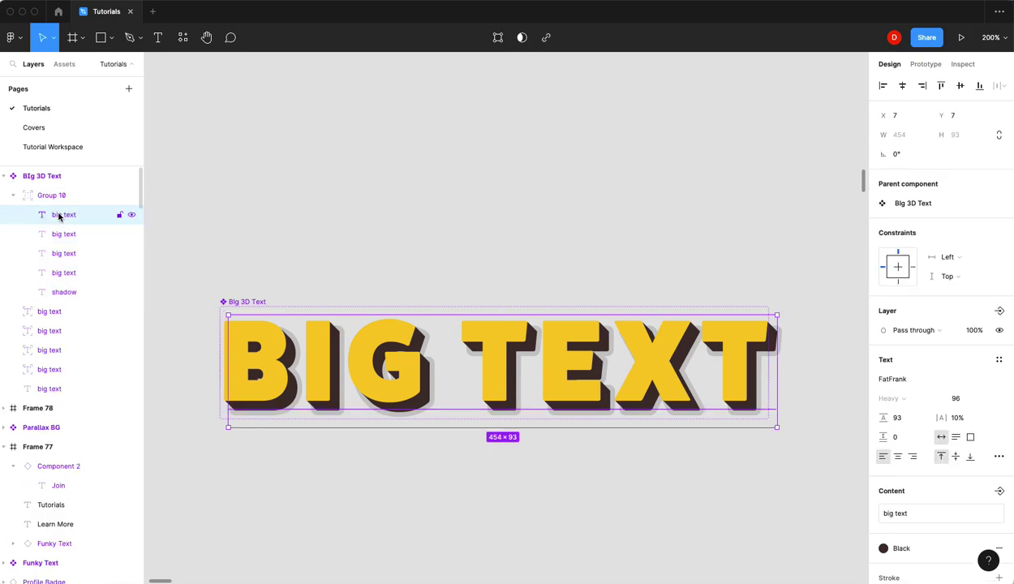
pyautogui.click(62, 293)
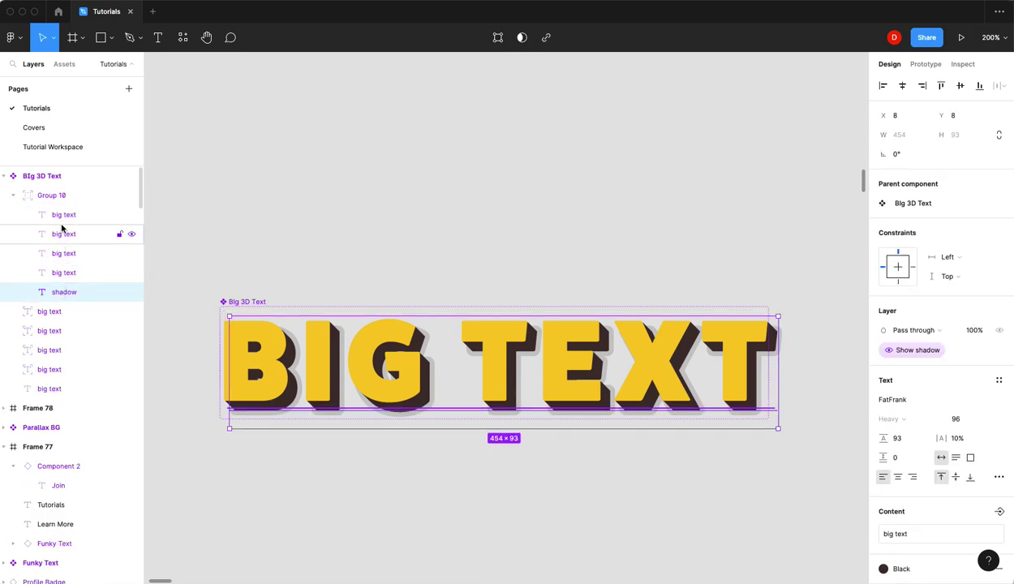
pyautogui.click(59, 216)
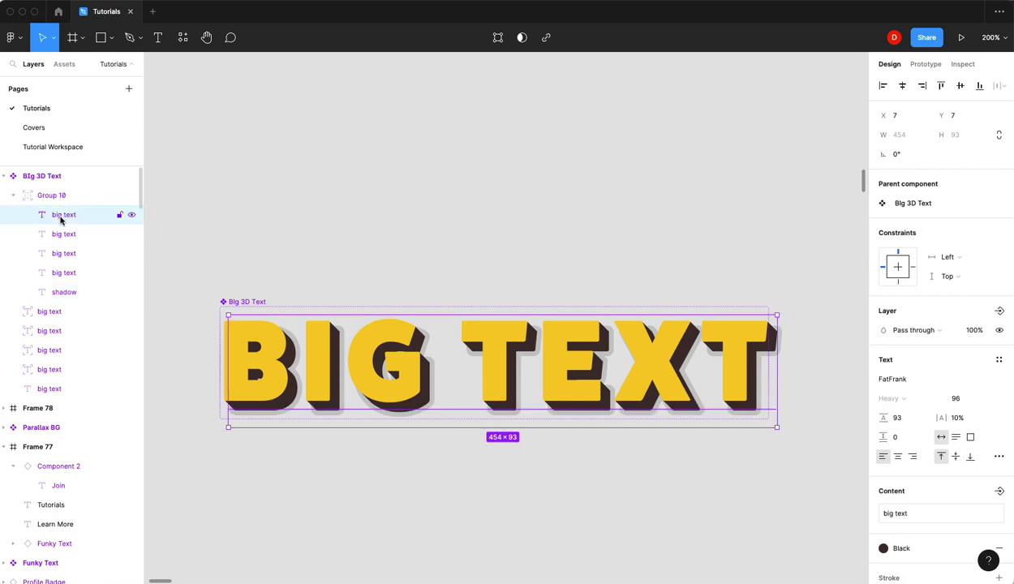
pyautogui.keyDown('shift'); pyautogui.click(56, 390); pyautogui.keyUp('shift')
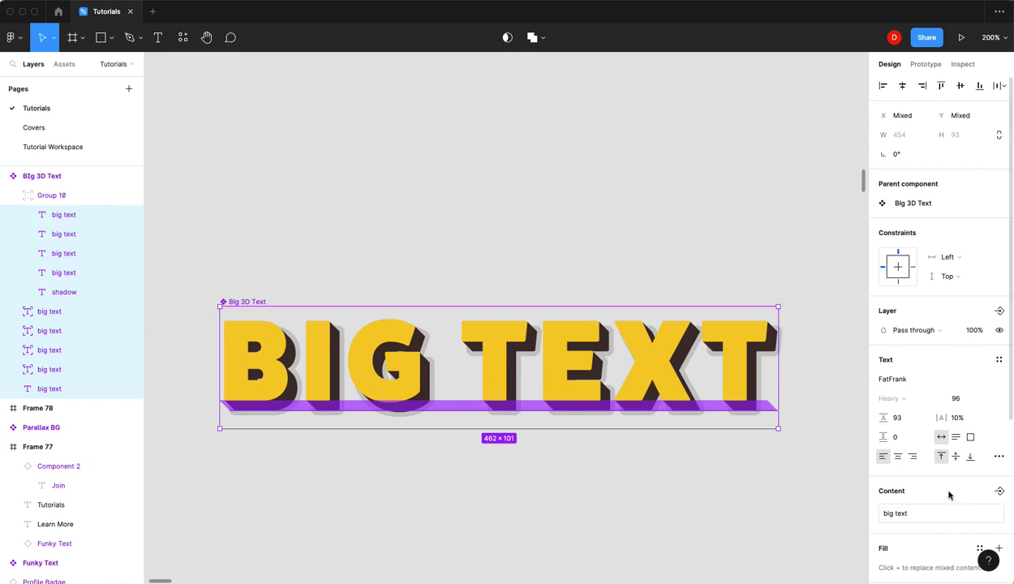
pyautogui.click(997, 490)
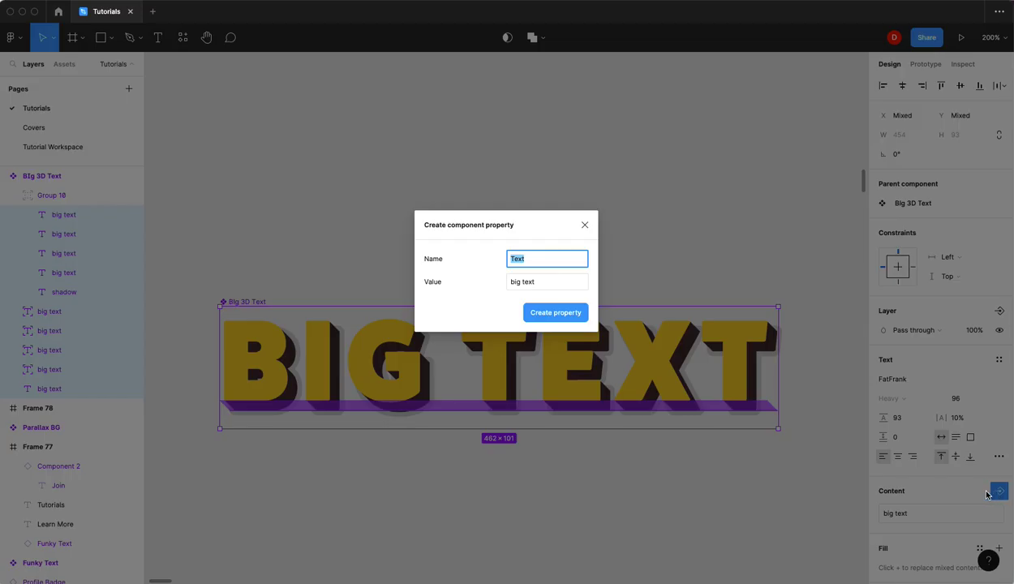
pyautogui.click(549, 314)
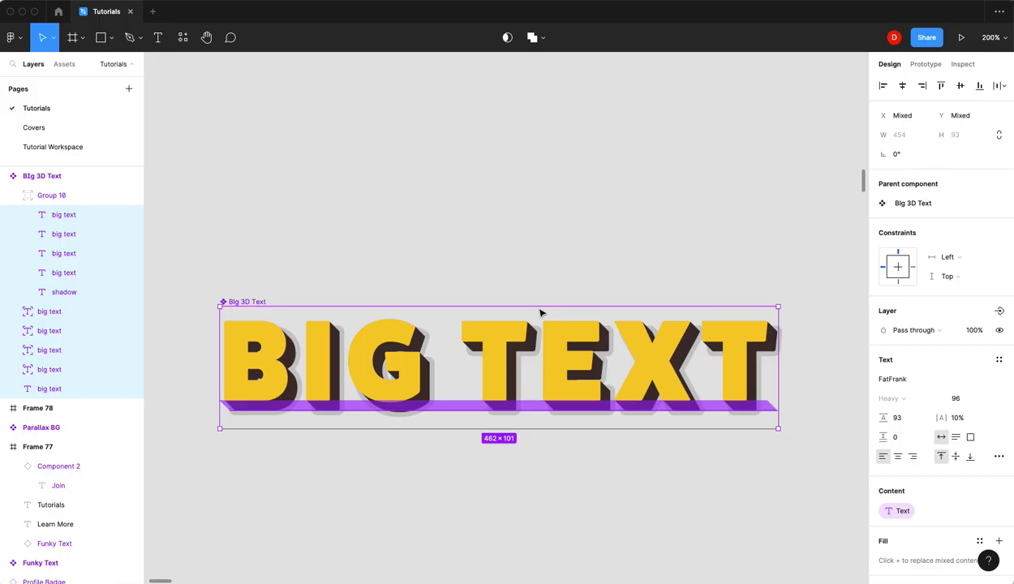
pyautogui.click(59, 184)
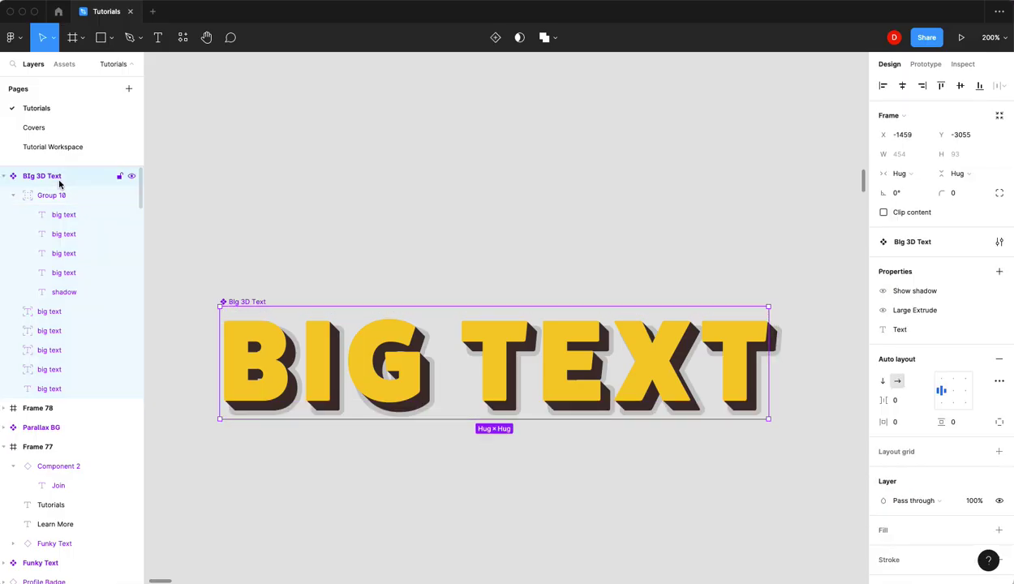
pyautogui.click(373, 243)
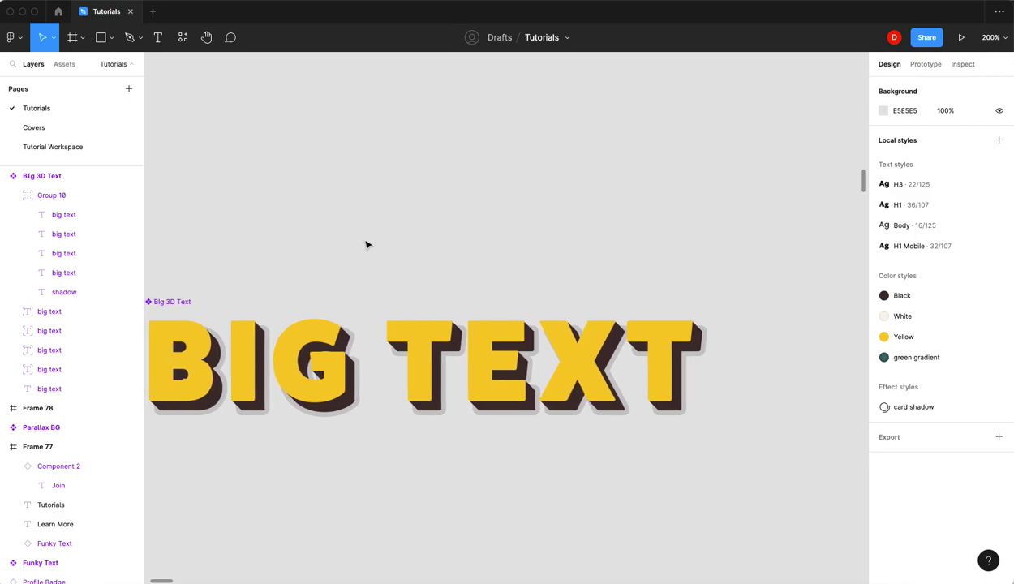
# Step: Delete the old PLEASE SUBSCRIBE. heading from Frame 77
pyautogui.scroll(-3, 361, 250)
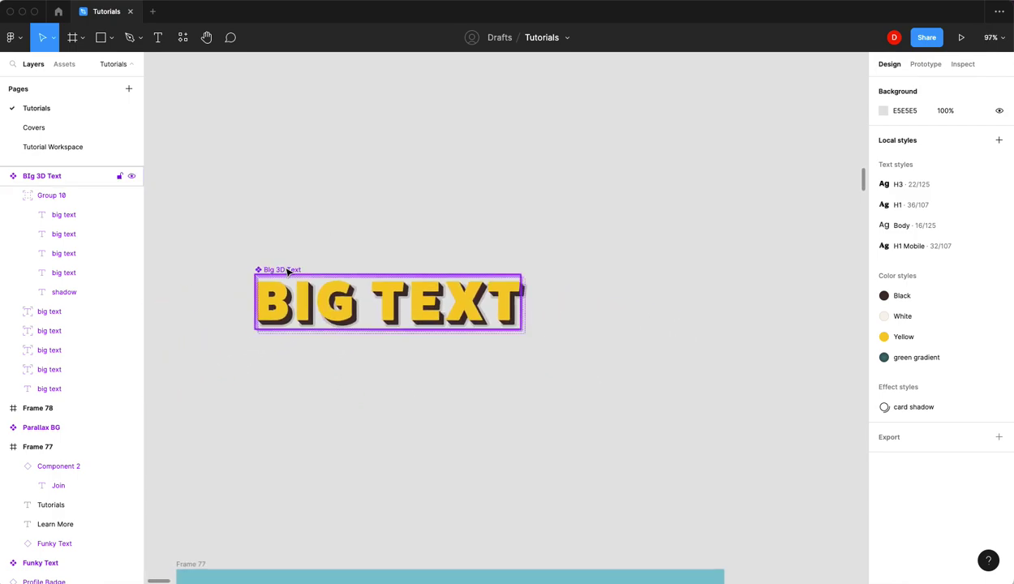
pyautogui.click(284, 264)
pyautogui.scroll(3, 308, 250)
pyautogui.scroll(-10, 308, 250)
pyautogui.hscroll(-2, 308, 251)
pyautogui.click(467, 471)
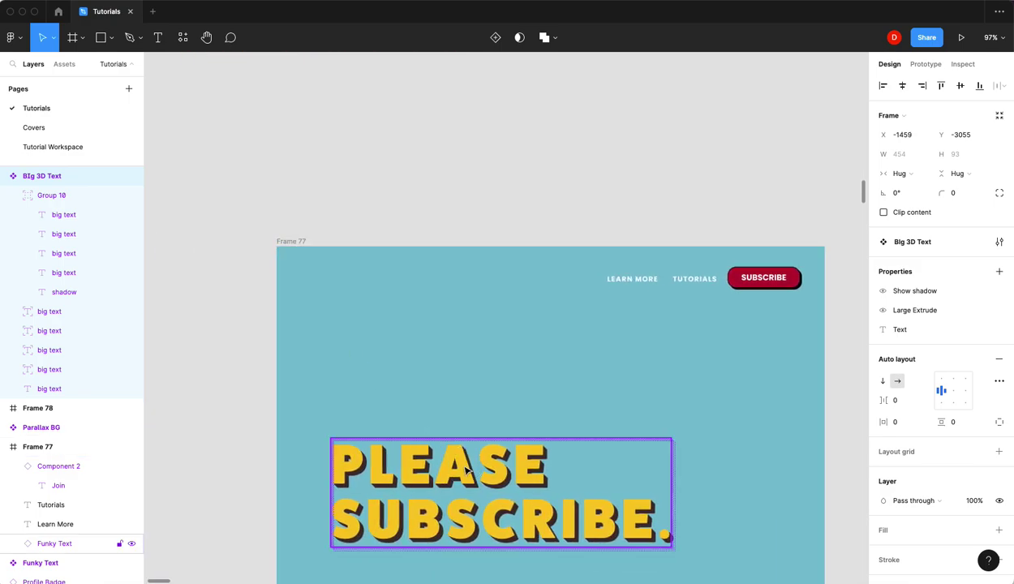
pyautogui.press('Delete')
# Step: Drag a Big 3D Text instance from the Assets library into Frame 77
pyautogui.scroll(-2, 458, 453)
pyautogui.hscroll(1, 453, 455)
pyautogui.click(64, 63)
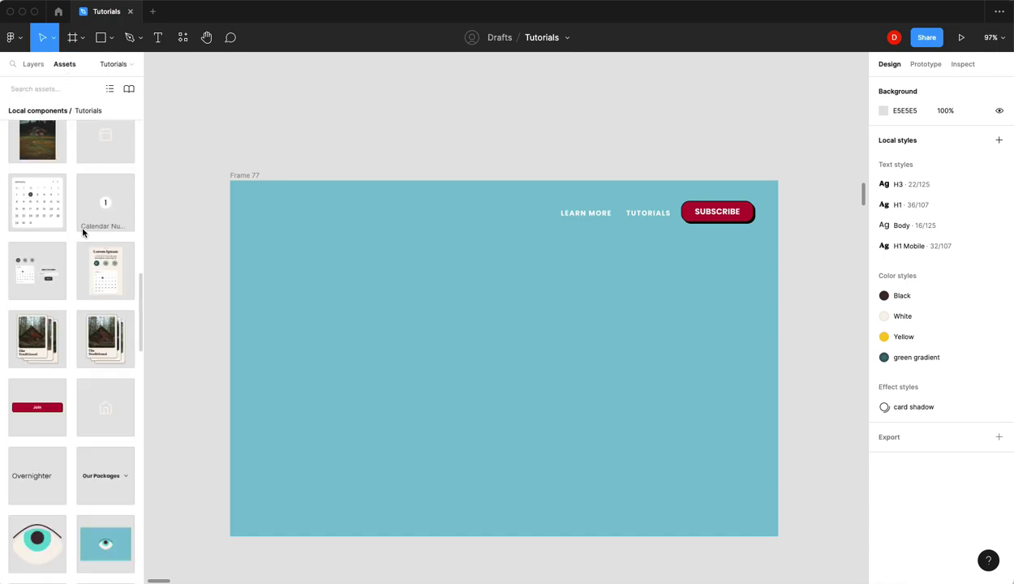
pyautogui.scroll(-5, 82, 231)
pyautogui.scroll(8, 82, 232)
pyautogui.scroll(-3, 82, 232)
pyautogui.scroll(3, 82, 232)
pyautogui.scroll(5, 188, 178)
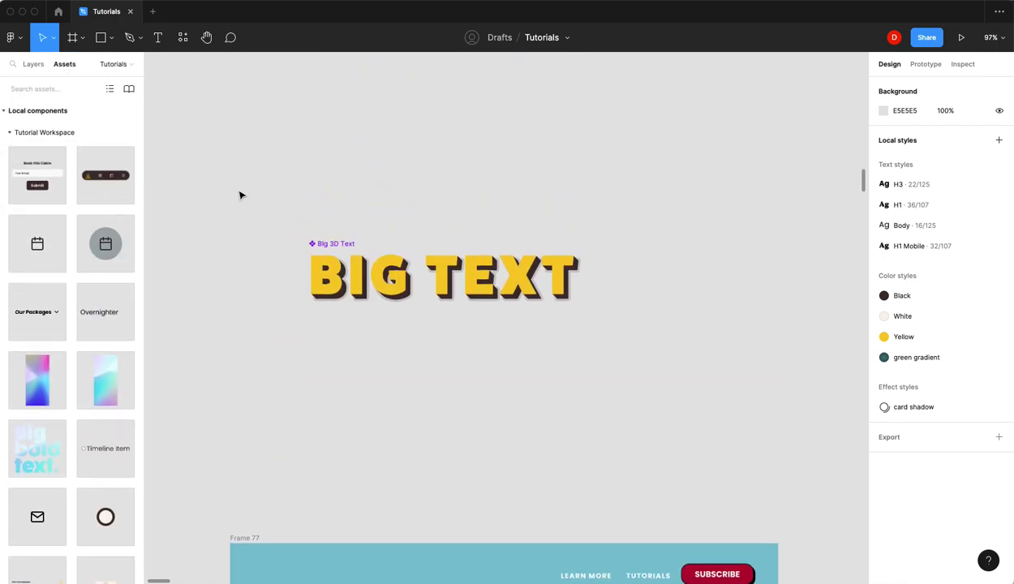
pyautogui.click(341, 243)
pyautogui.scroll(-5, 59, 255)
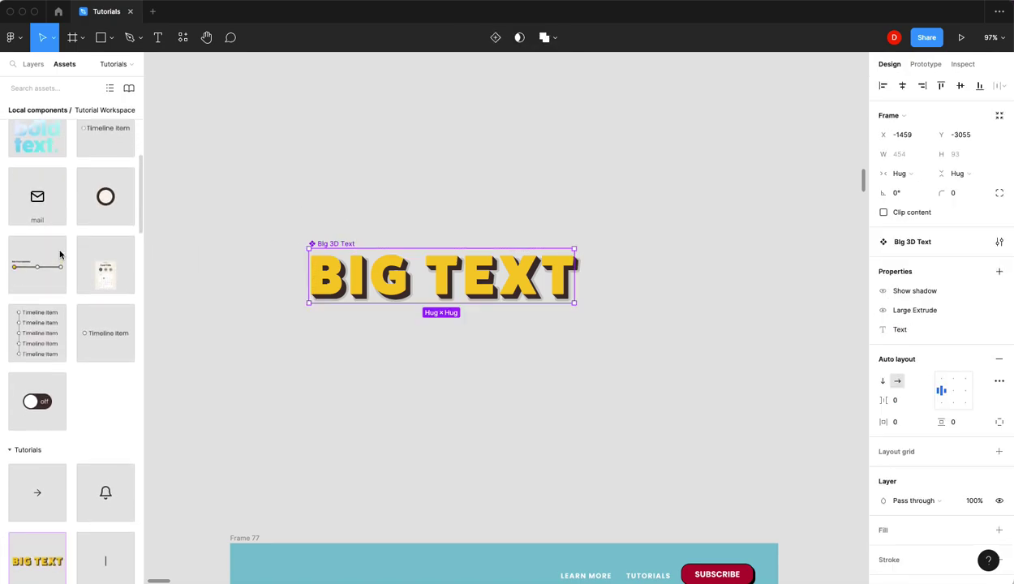
pyautogui.scroll(-5, 59, 255)
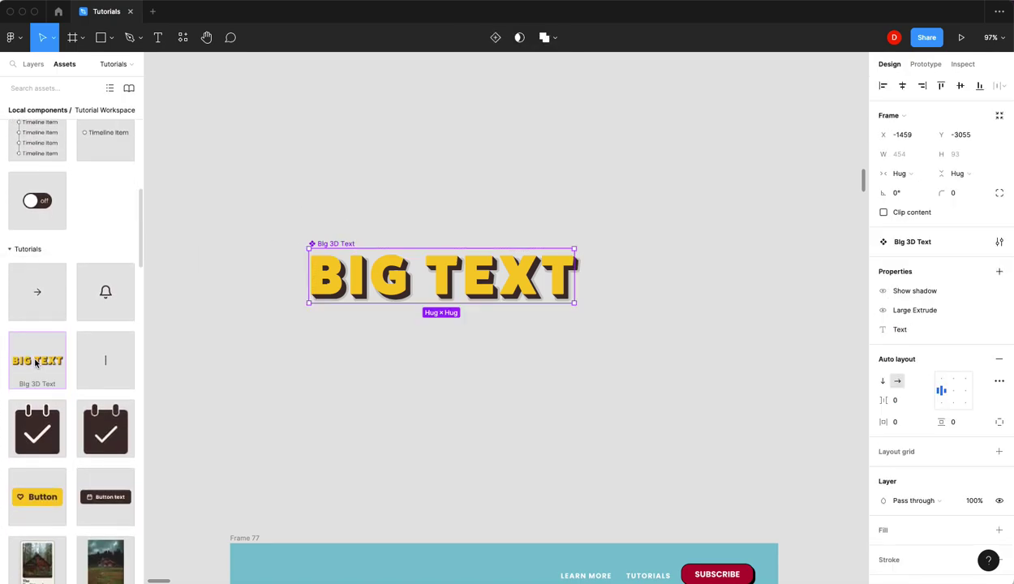
pyautogui.scroll(-6, 249, 379)
pyautogui.click(180, 362)
pyautogui.moveTo(37, 360); pyautogui.dragTo(361, 448)
pyautogui.scroll(-2, 378, 452)
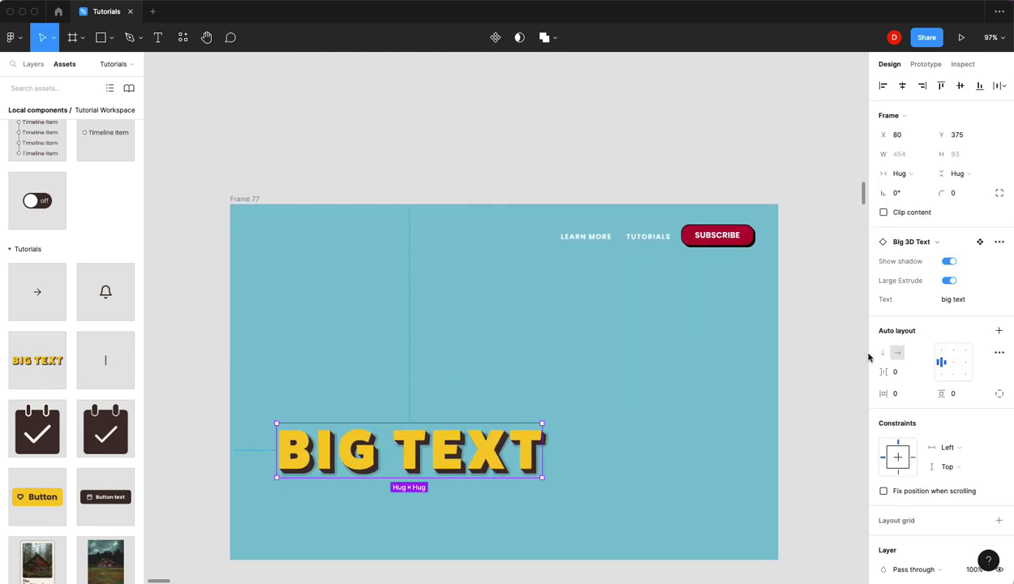
# Step: Try the instance's Show shadow and Large Extrude toggles, leaving both on
pyautogui.scroll(-1, 941, 267)
pyautogui.click(949, 255)
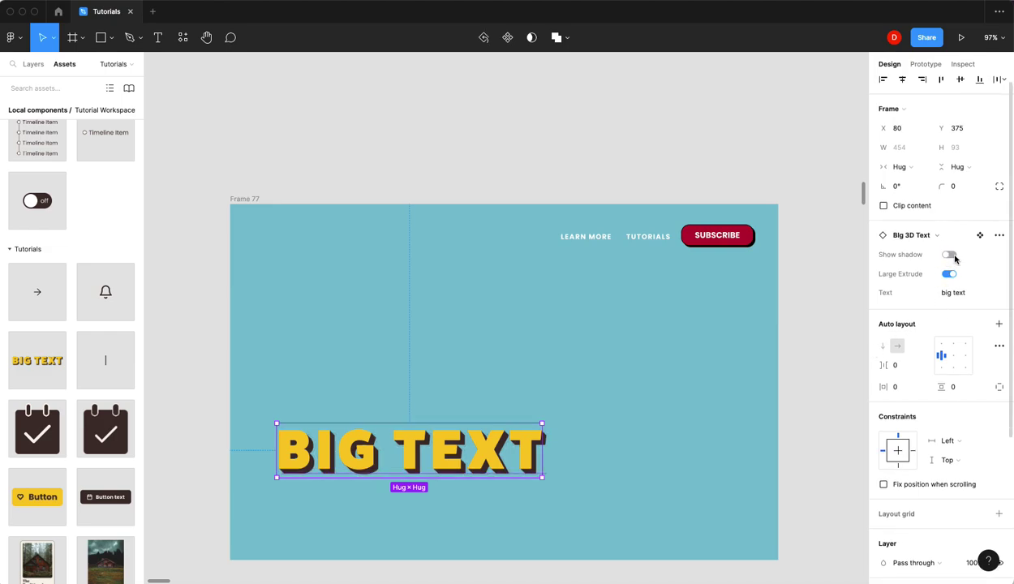
pyautogui.click(948, 274)
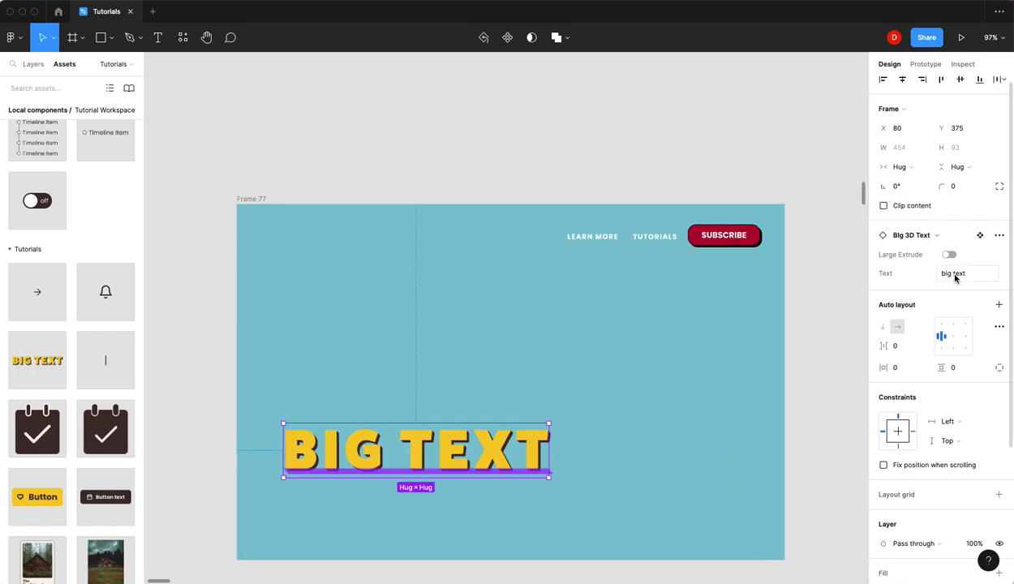
pyautogui.click(949, 254)
# Step: Change the instance text to 'Please' and 'subscribe' on two lines
pyautogui.click(959, 294)
pyautogui.write('Please')
pyautogui.press('Return')
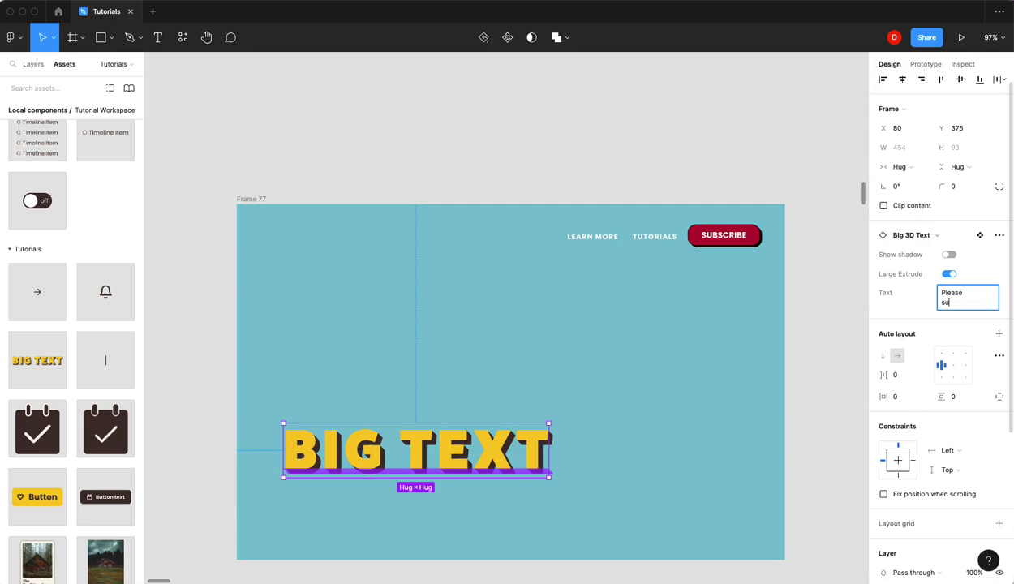
pyautogui.write('subscribe')
pyautogui.press('Escape')
pyautogui.click(691, 447)
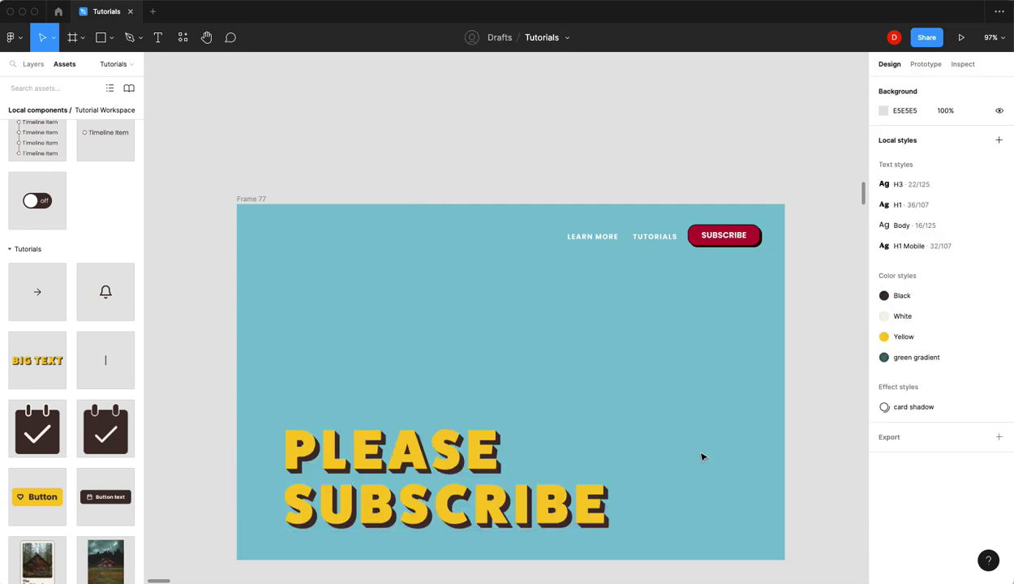
# Step: Move the PLEASE SUBSCRIBE text slightly higher in Frame 77, keeping the shadow on
pyautogui.click(438, 448)
pyautogui.scroll(-3, 438, 447)
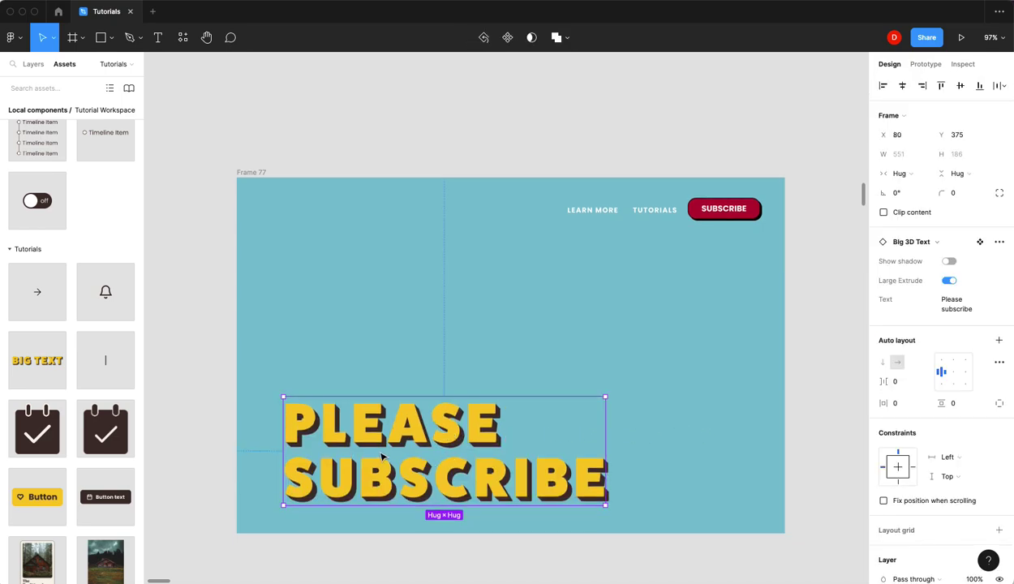
pyautogui.moveTo(376, 430)
pyautogui.mouseDown()
pyautogui.moveTo(376, 389)
pyautogui.moveTo(376, 414)
pyautogui.mouseUp()
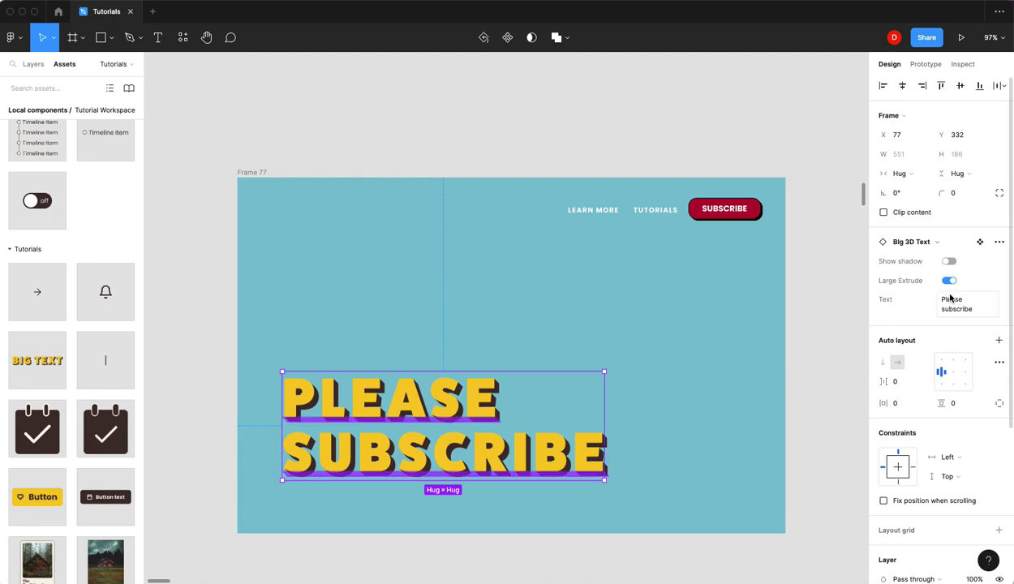
pyautogui.click(823, 330)
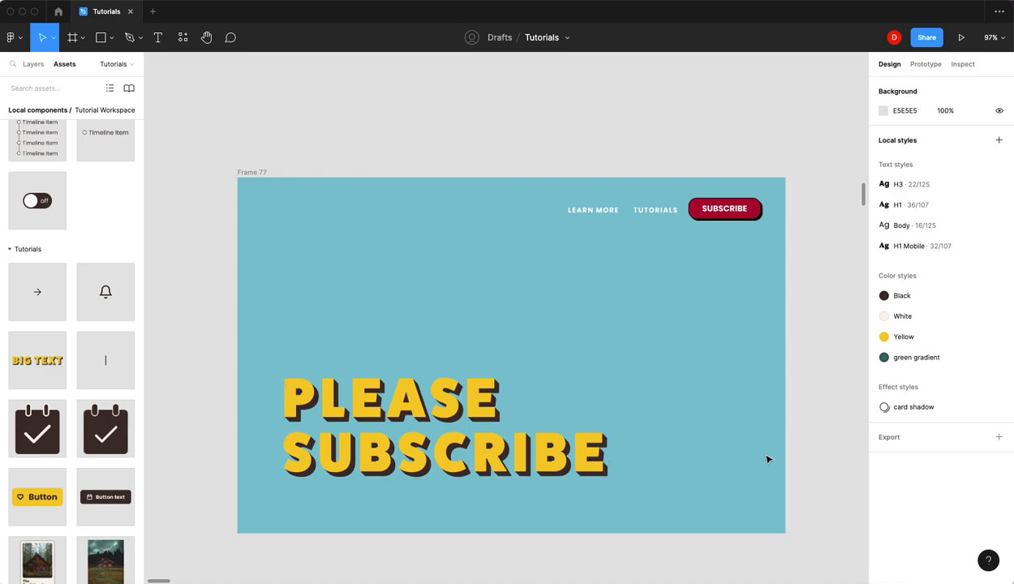
pyautogui.click(535, 462)
pyautogui.click(653, 459)
pyautogui.click(561, 460)
pyautogui.click(949, 263)
pyautogui.click(949, 263)
pyautogui.click(717, 403)
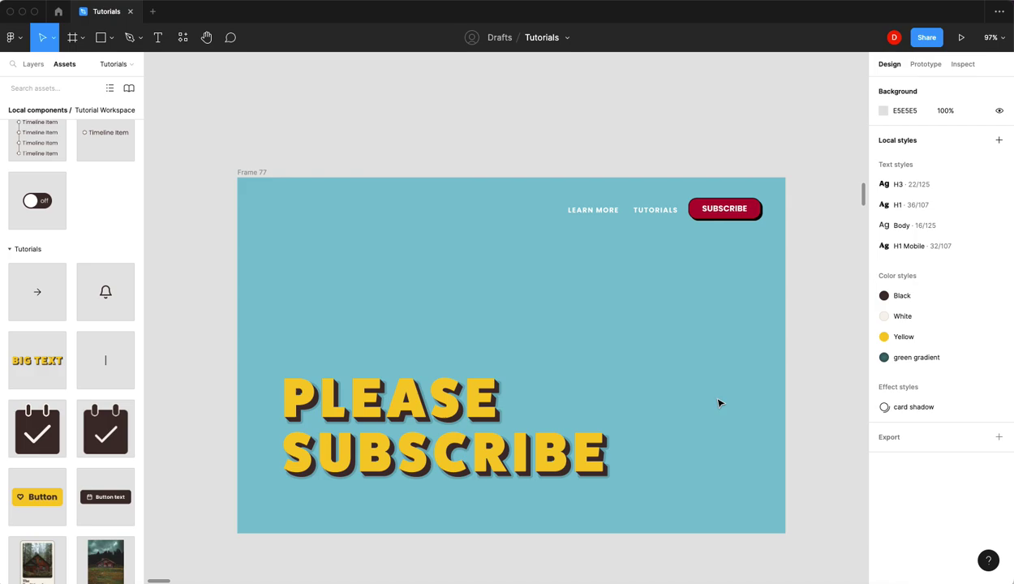
# Step: Swap the instance's Yellow letter colour for the White colour style
pyautogui.click(342, 420)
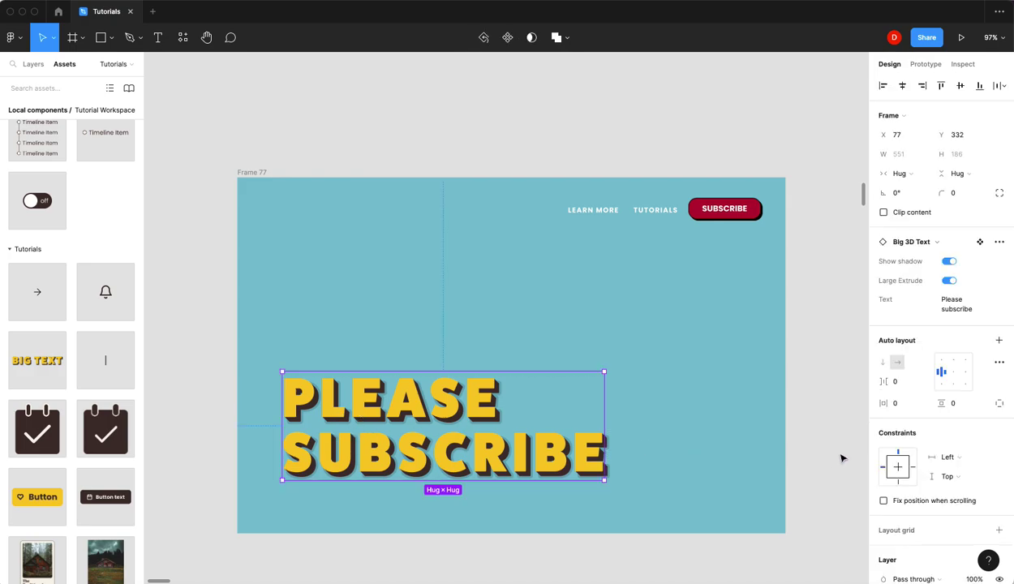
pyautogui.scroll(-5, 899, 459)
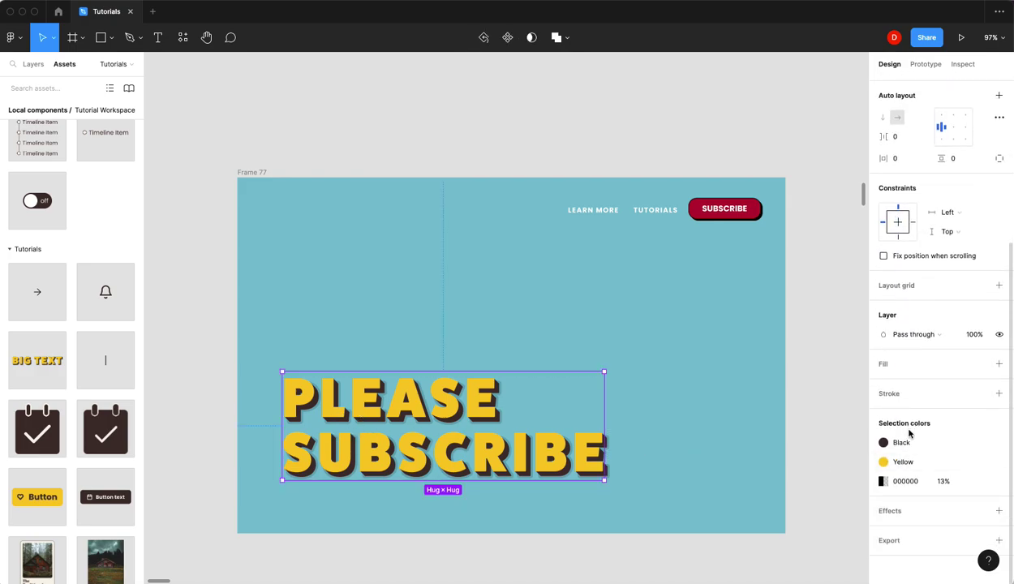
pyautogui.click(884, 462)
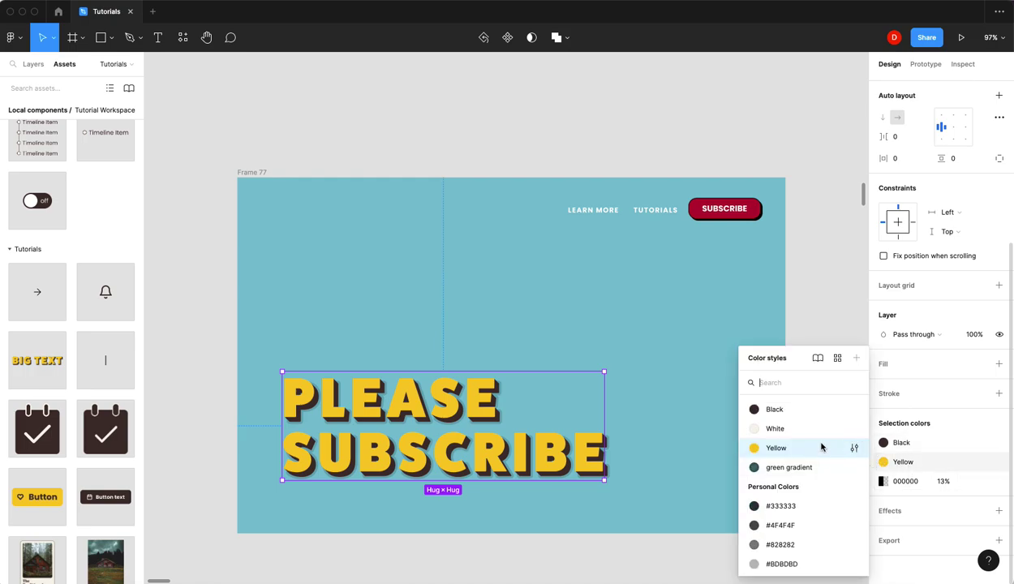
pyautogui.click(790, 428)
pyautogui.click(786, 435)
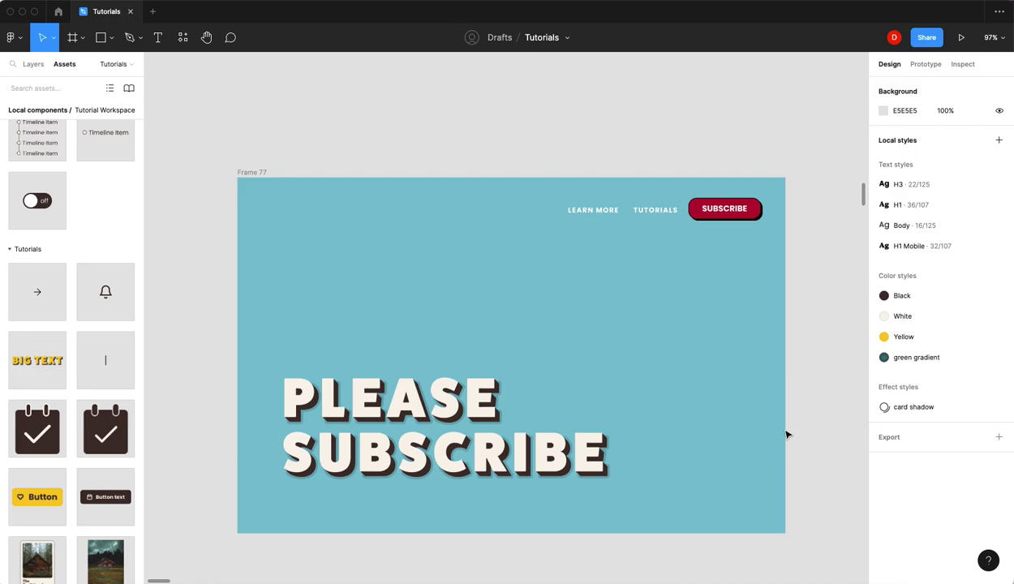